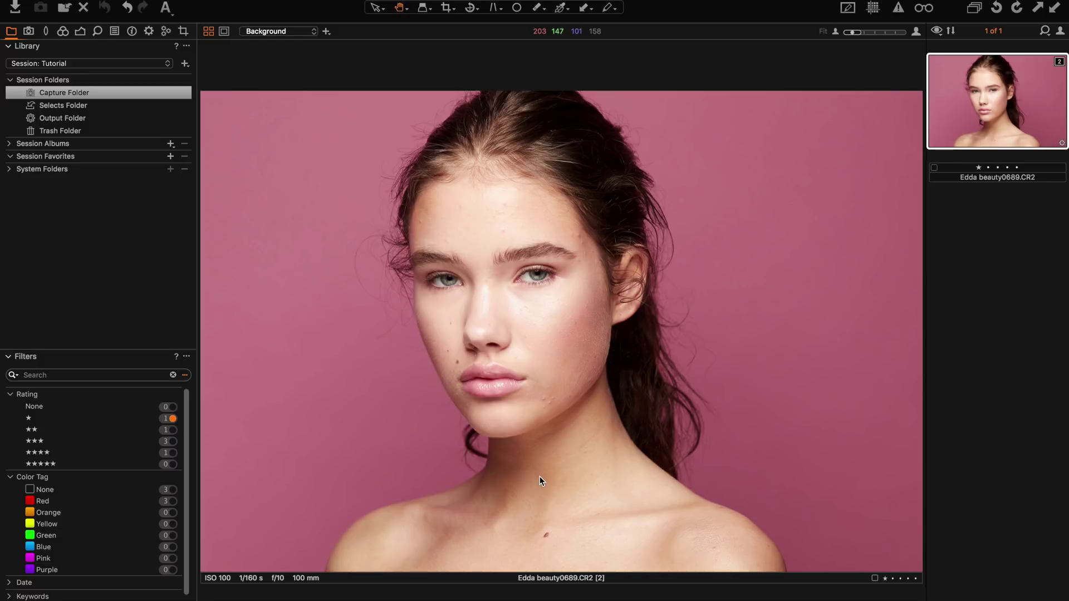
# Warm the portrait by setting the white balance Kelvin value to 6486.
pyautogui.press('v')
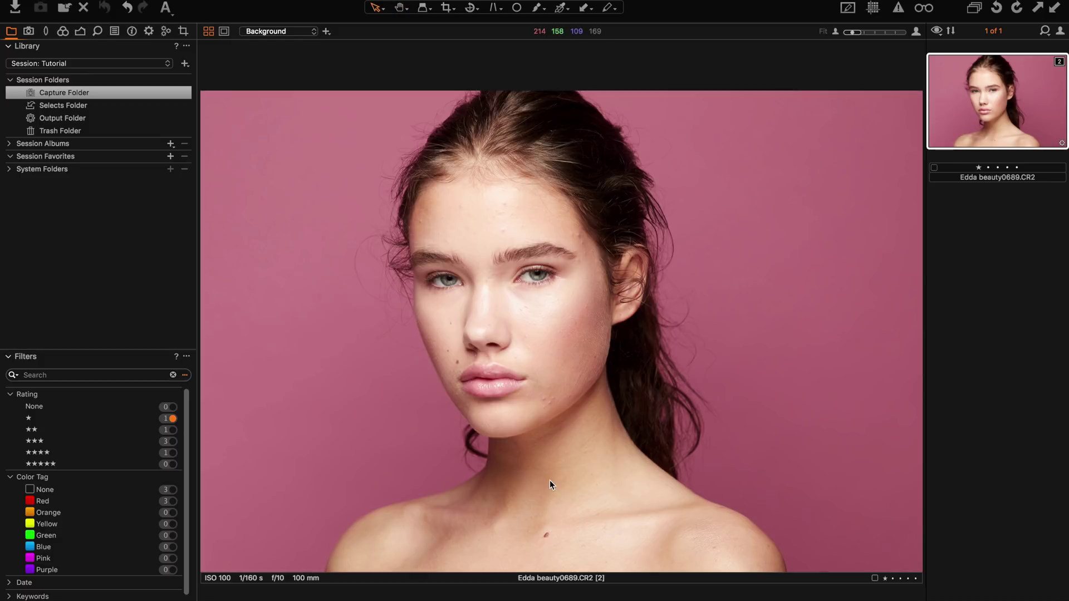
pyautogui.click(62, 32)
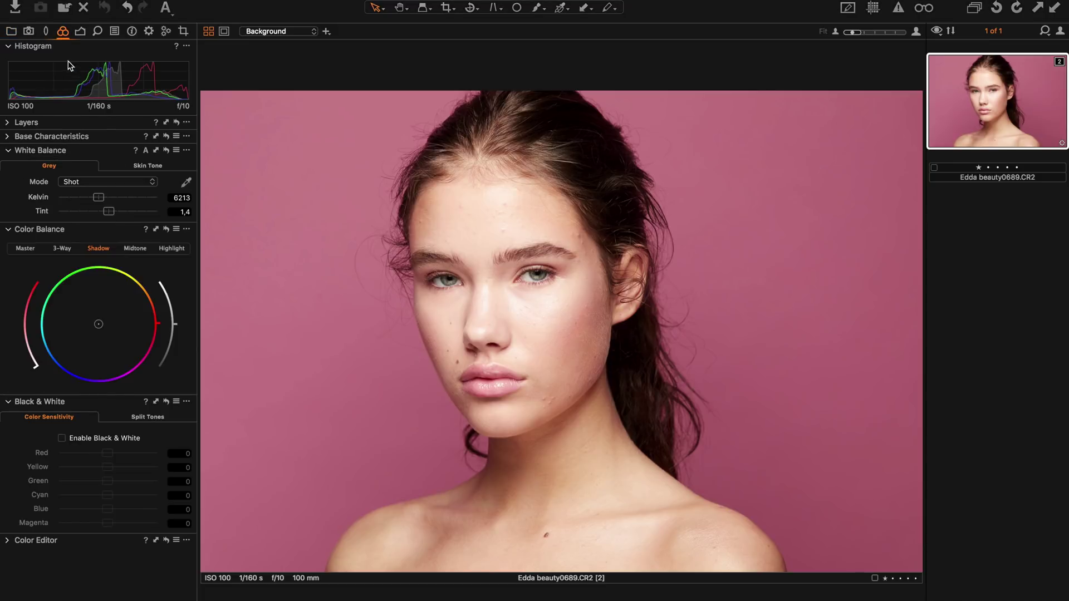
pyautogui.moveTo(99, 198); pyautogui.dragTo(103, 199)
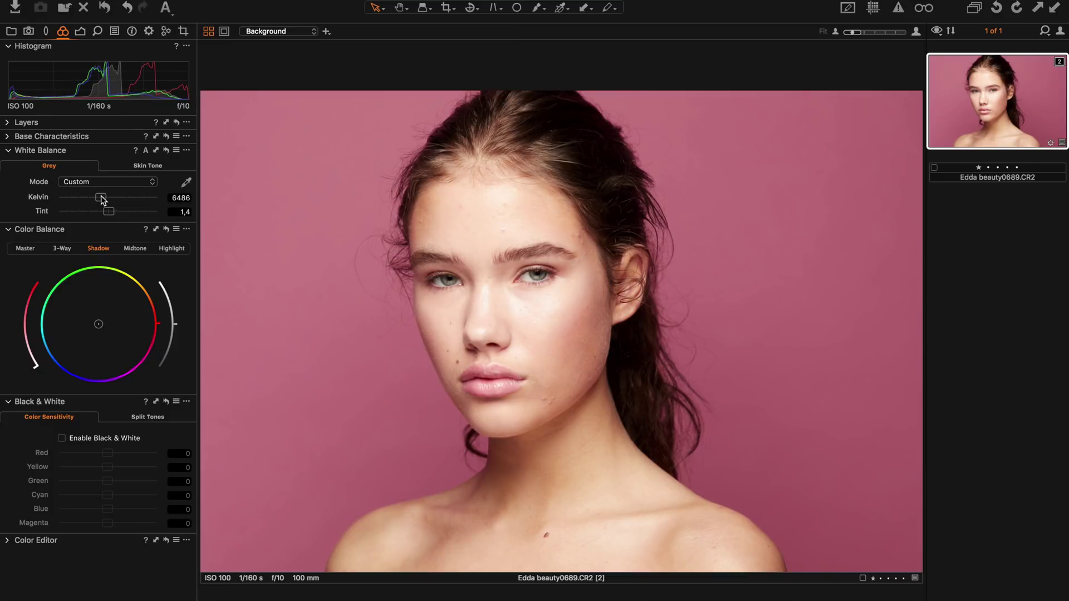
# Lower the background layer's exposure to -0.17 and set the High Dynamic Range highlight adjustment to 26.
pyautogui.click(81, 33)
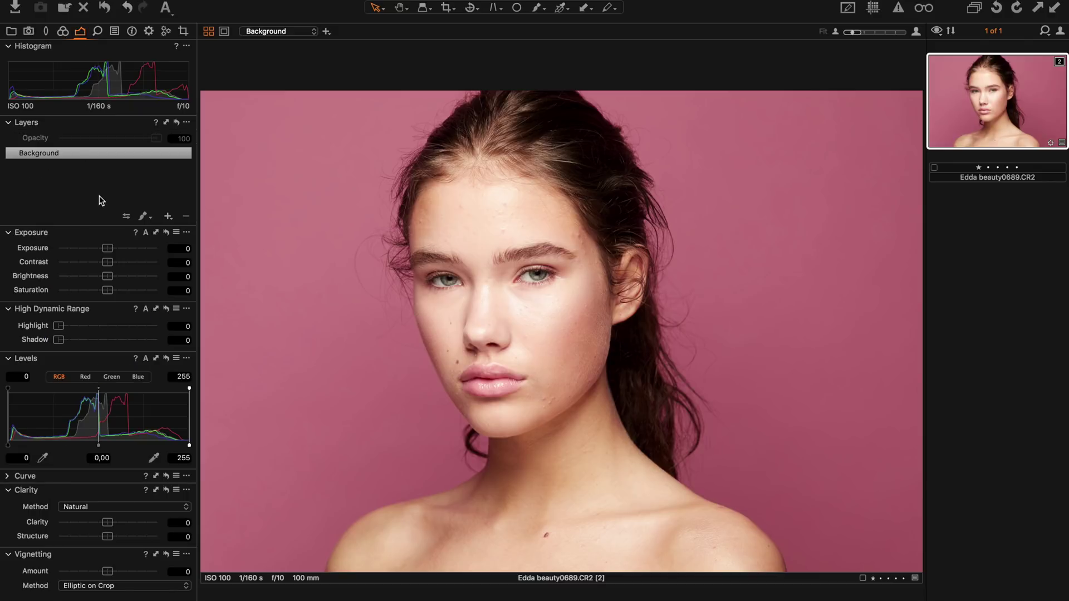
pyautogui.click(109, 251)
pyautogui.moveTo(109, 251); pyautogui.dragTo(106, 252)
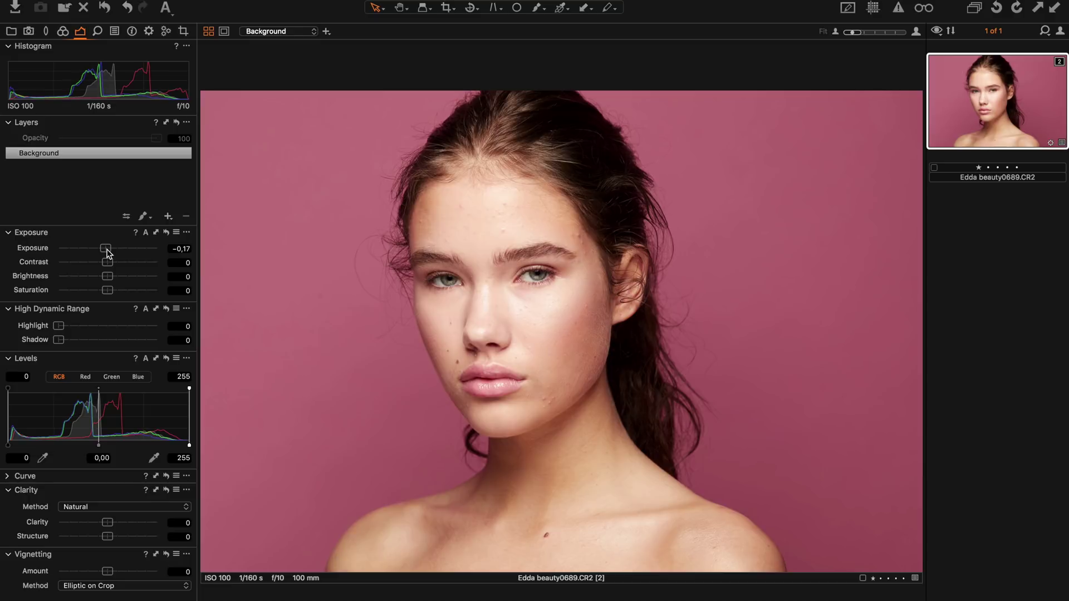
pyautogui.moveTo(59, 327); pyautogui.dragTo(86, 331)
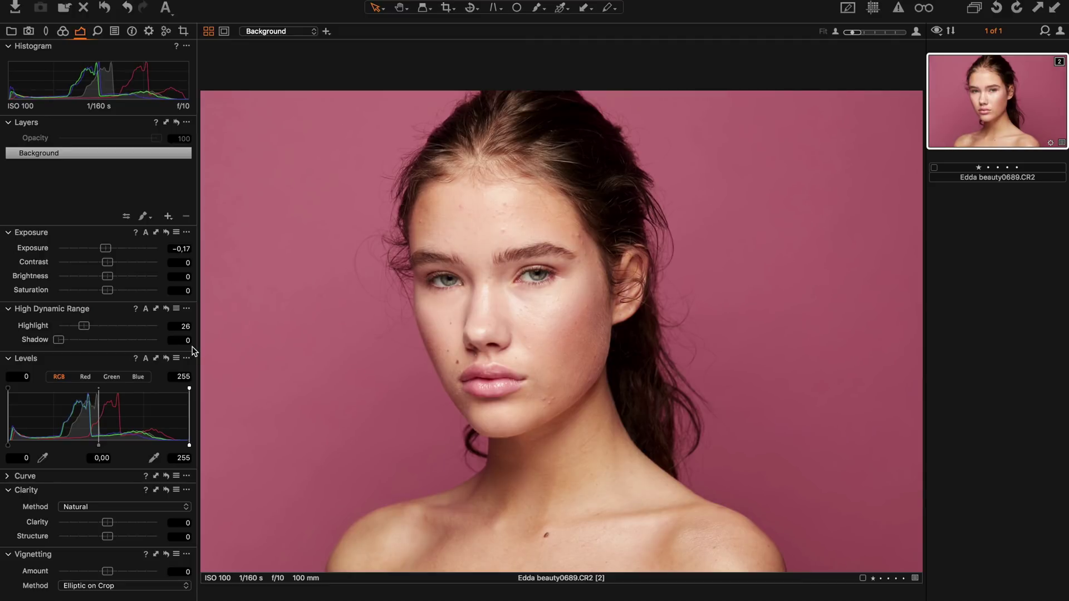
# Compare the portrait with and without the High Dynamic Range highlight adjustment.
pyautogui.moveTo(167, 313); pyautogui.dragTo(167, 313)
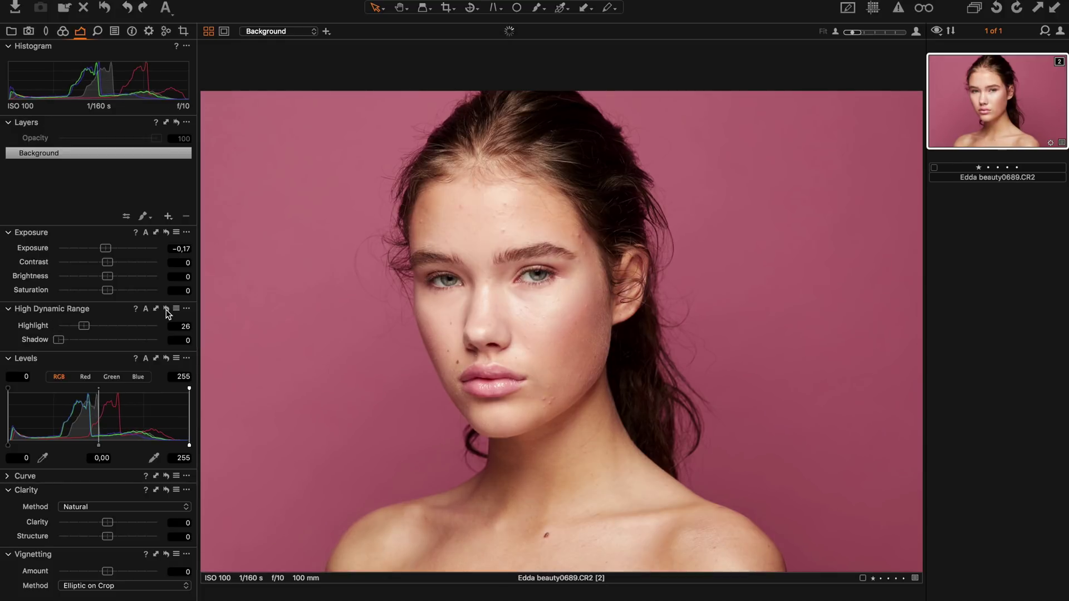
pyautogui.click(167, 313)
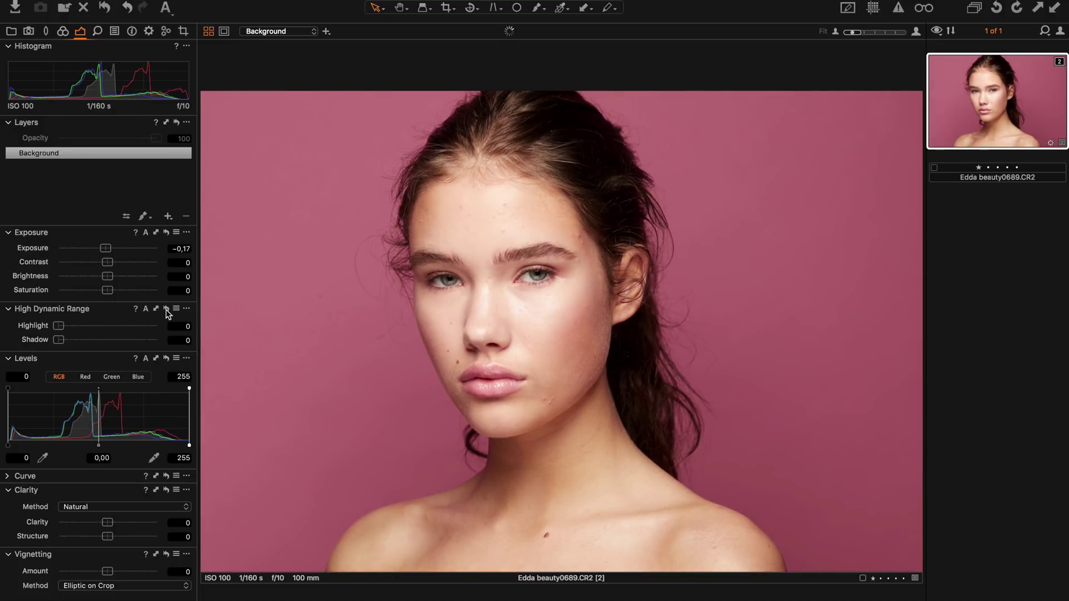
pyautogui.hotkey('ctrl', 'z')
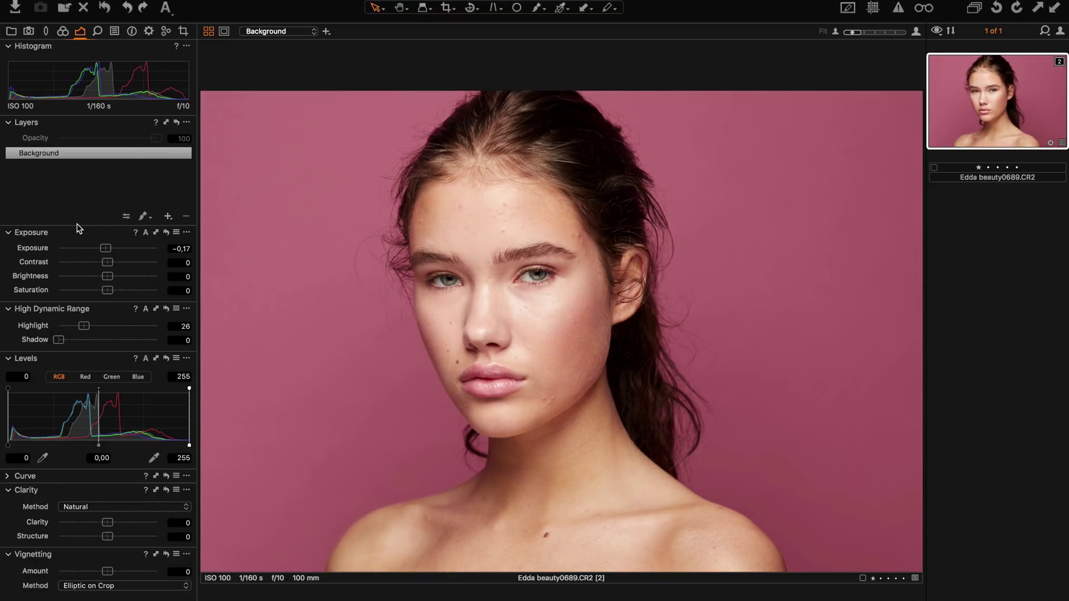
# Add a new empty adjustment layer and name it "pink backdrop".
pyautogui.click(169, 217)
pyautogui.click(191, 223)
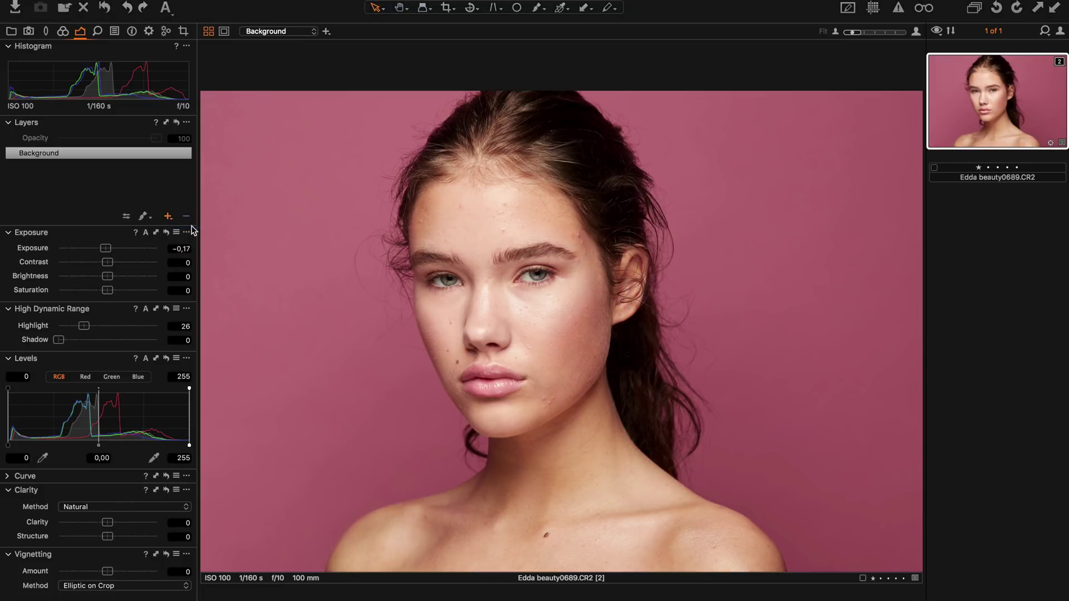
pyautogui.doubleClick(29, 152)
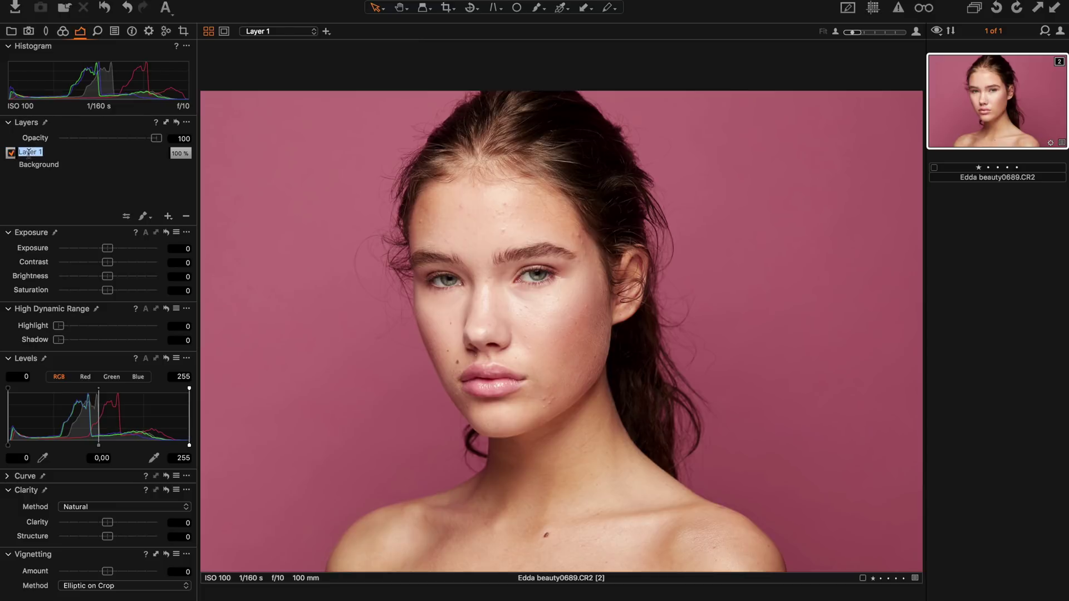
pyautogui.write('pink backdrop')
pyautogui.press('Return')
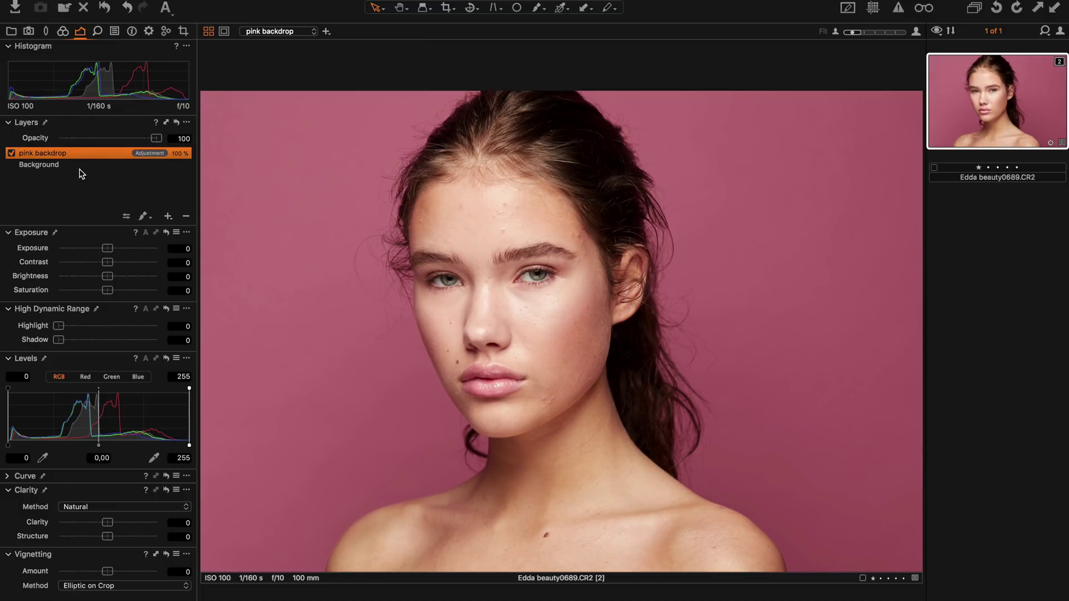
# Activate the mask brush for the pink backdrop layer and set its size to 88.
pyautogui.press('b')
pyautogui.scroll(2, 340, 517)
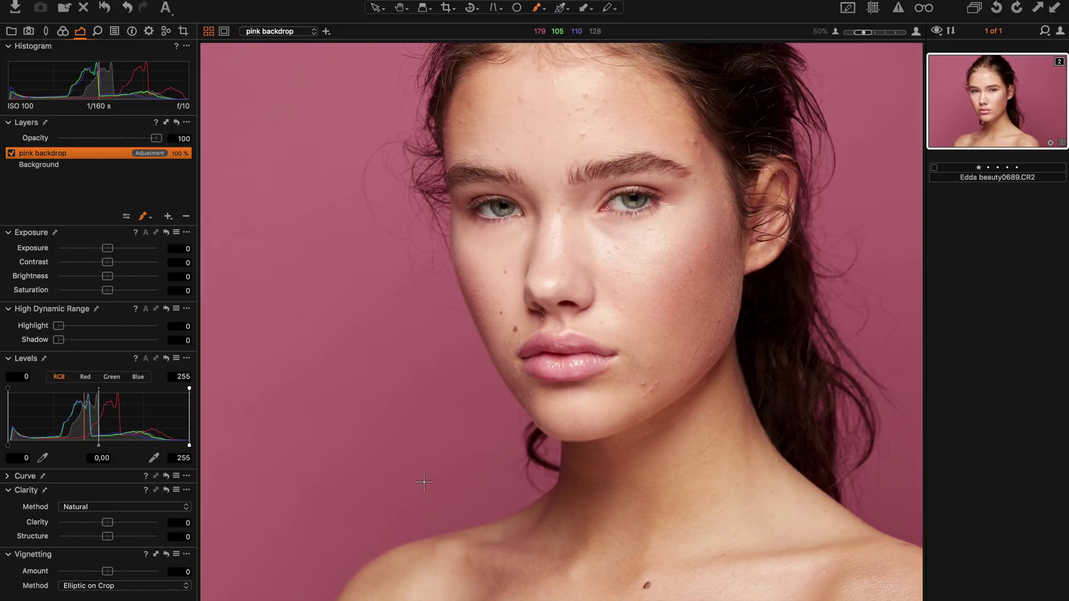
pyautogui.scroll(-2, 501, 468)
pyautogui.hscroll(-2, 501, 468)
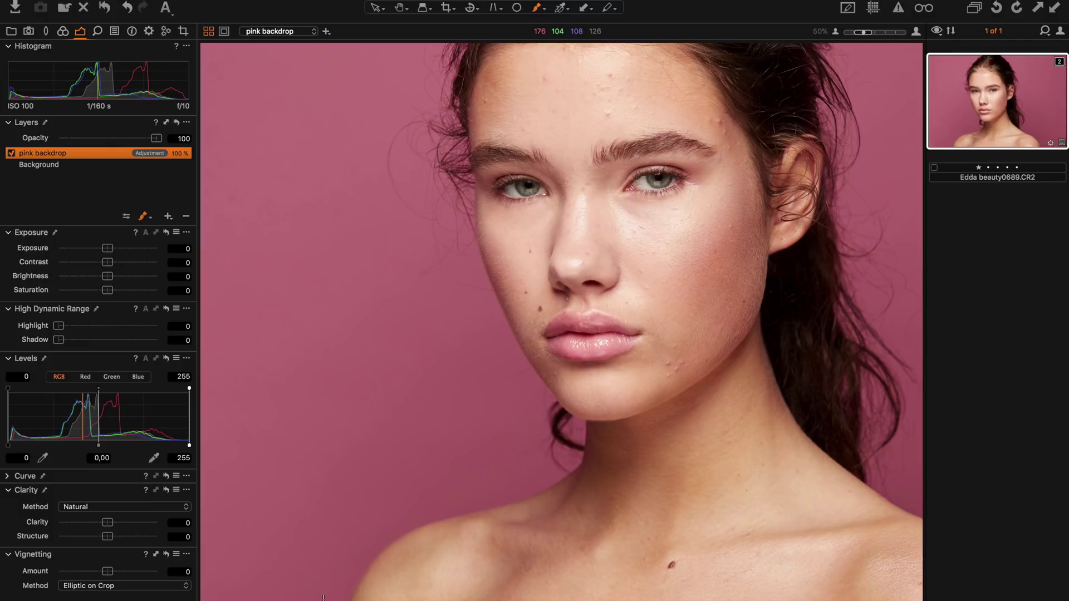
pyautogui.rightClick(322, 526)
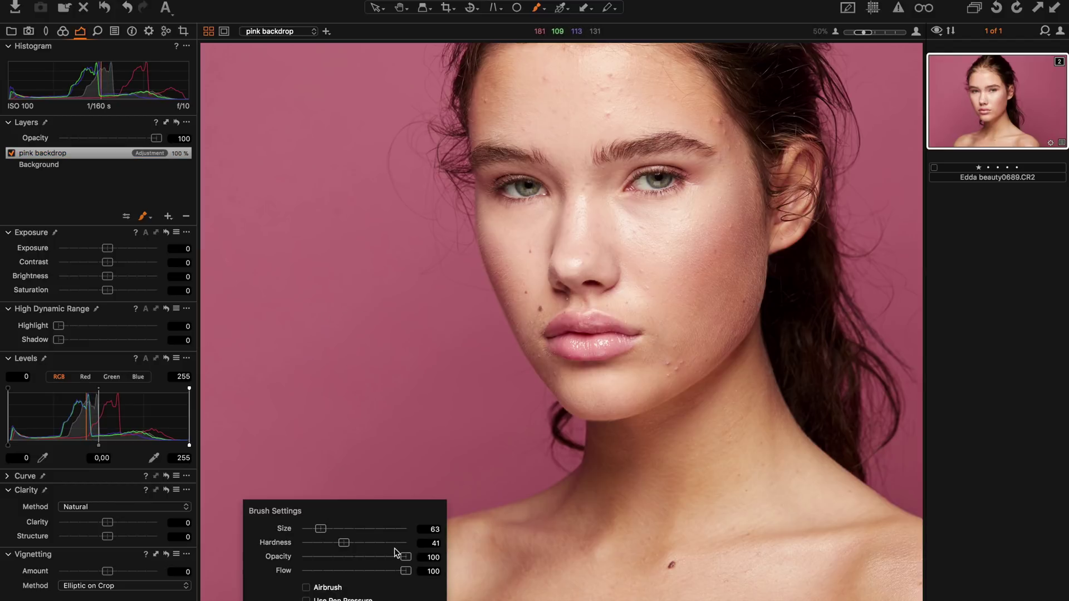
pyautogui.moveTo(321, 529); pyautogui.dragTo(327, 530)
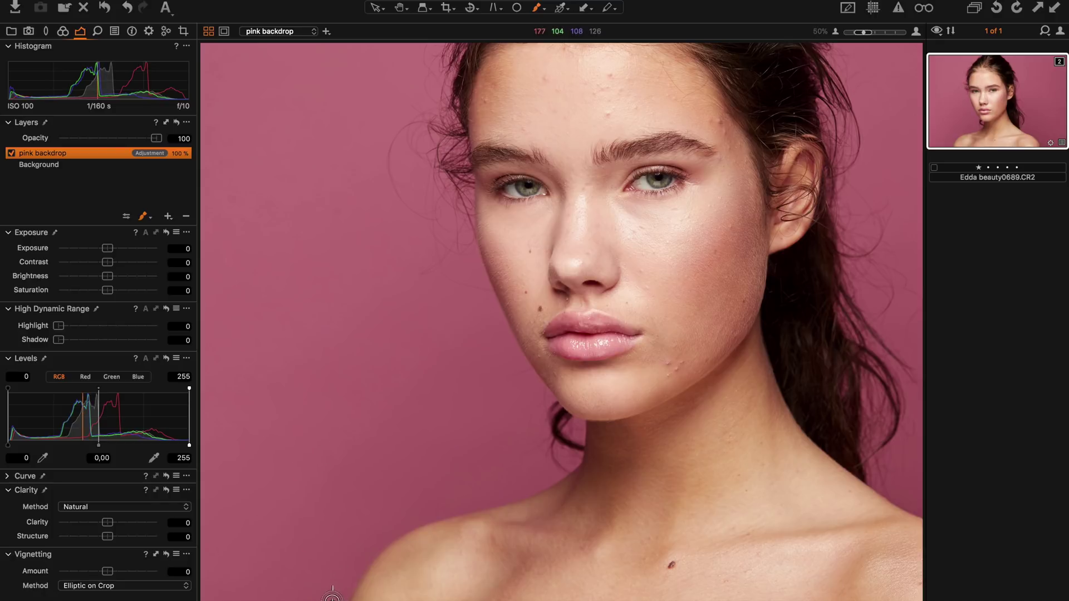
# Paint a mask outline along the model's shoulders, neck, face, hairline and ear, leaving the hair on the backdrop side.
pyautogui.moveTo(341, 596)
pyautogui.mouseDown()
pyautogui.moveTo(368, 549)
pyautogui.moveTo(415, 517)
pyautogui.moveTo(523, 492)
pyautogui.moveTo(565, 465)
pyautogui.moveTo(579, 427)
pyautogui.moveTo(531, 380)
pyautogui.mouseUp()
pyautogui.moveTo(501, 344); pyautogui.dragTo(480, 289)
pyautogui.moveTo(456, 223)
pyautogui.mouseDown()
pyautogui.moveTo(462, 140)
pyautogui.moveTo(478, 235)
pyautogui.moveTo(458, 172)
pyautogui.moveTo(510, 145)
pyautogui.moveTo(685, 162)
pyautogui.moveTo(753, 281)
pyautogui.moveTo(786, 254)
pyautogui.moveTo(816, 259)
pyautogui.moveTo(814, 340)
pyautogui.moveTo(758, 397)
pyautogui.moveTo(755, 462)
pyautogui.mouseUp()
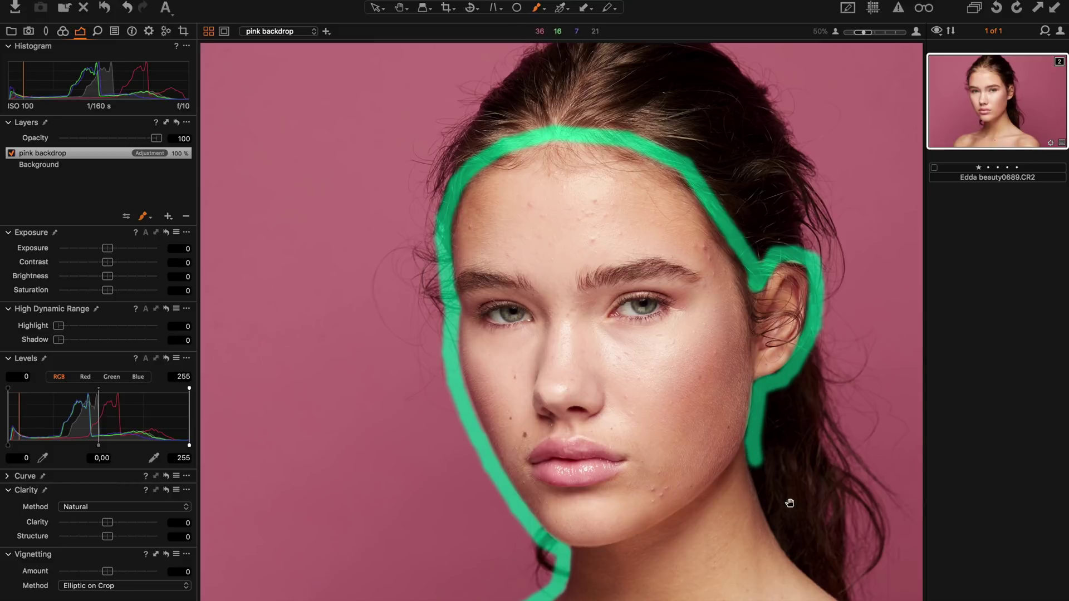
pyautogui.scroll(5, 580, 329)
pyautogui.scroll(-5, 587, 358)
pyautogui.moveTo(555, 375)
pyautogui.mouseDown()
pyautogui.moveTo(568, 419)
pyautogui.moveTo(595, 455)
pyautogui.moveTo(758, 553)
pyautogui.moveTo(793, 600)
pyautogui.mouseUp()
# Paint mask lines along the photo's outer borders to enclose the backdrop, and fill the outlined mask area.
pyautogui.hscroll(2, 806, 509)
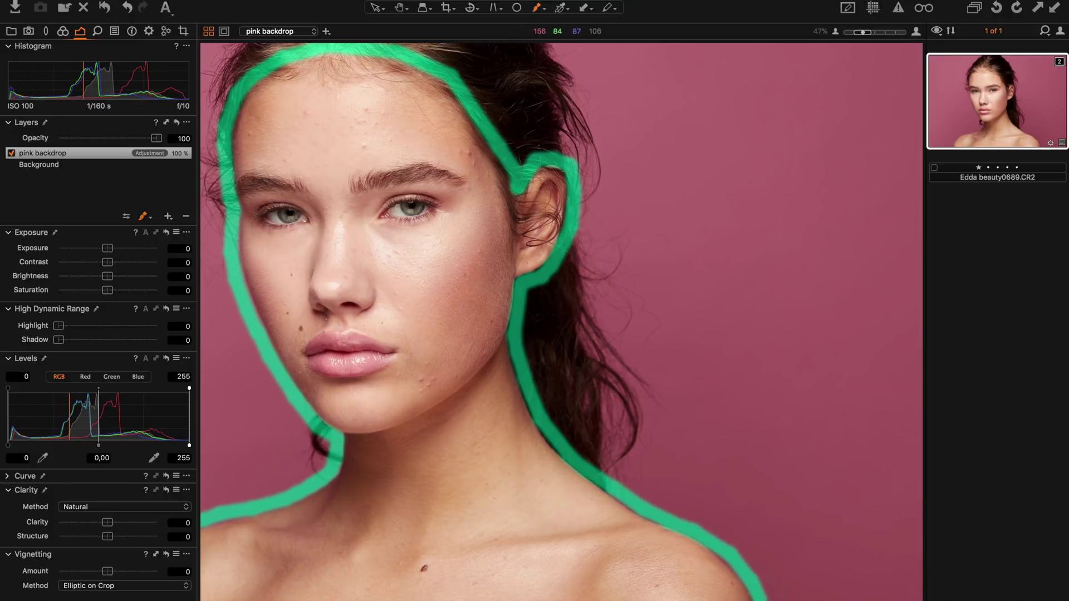
pyautogui.hscroll(2, 749, 566)
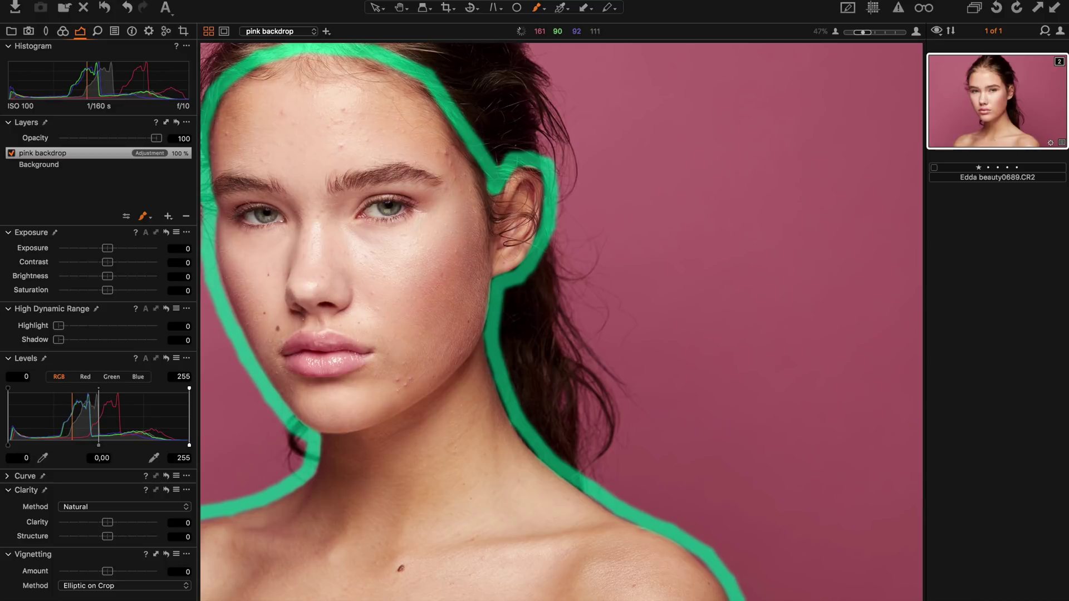
pyautogui.scroll(5, 751, 420)
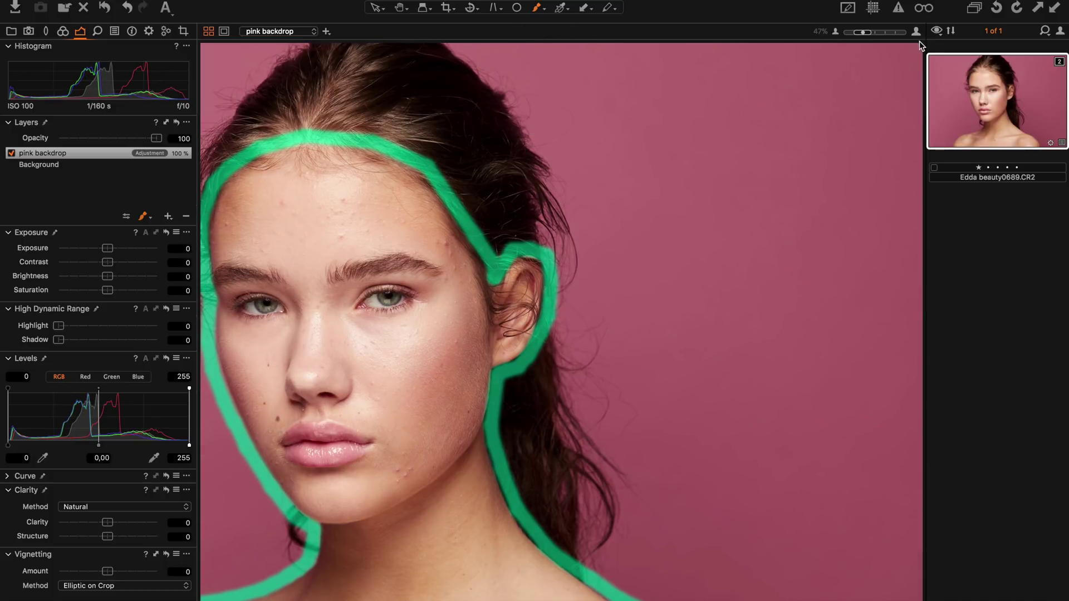
pyautogui.hscroll(-10, 825, 112)
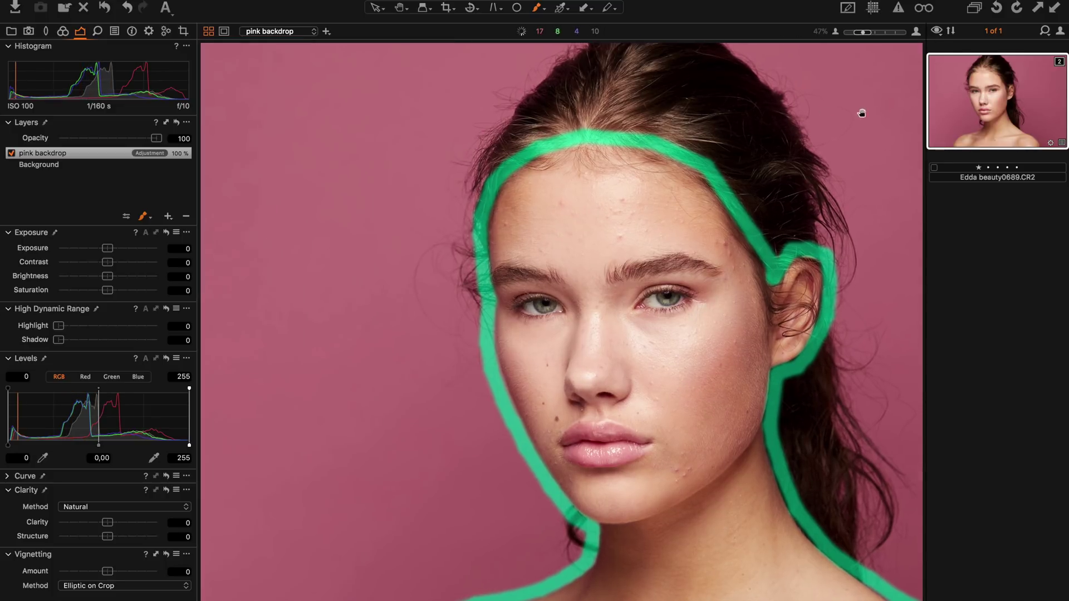
pyautogui.moveTo(212, 48); pyautogui.dragTo(918, 48)
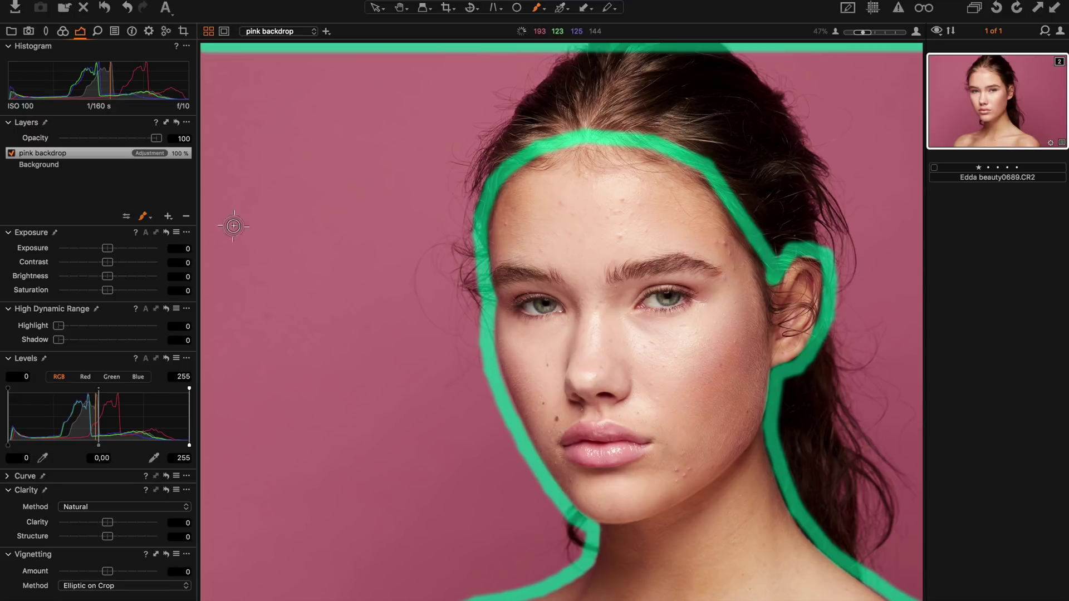
pyautogui.scroll(-2, 310, 267)
pyautogui.scroll(-4, 287, 345)
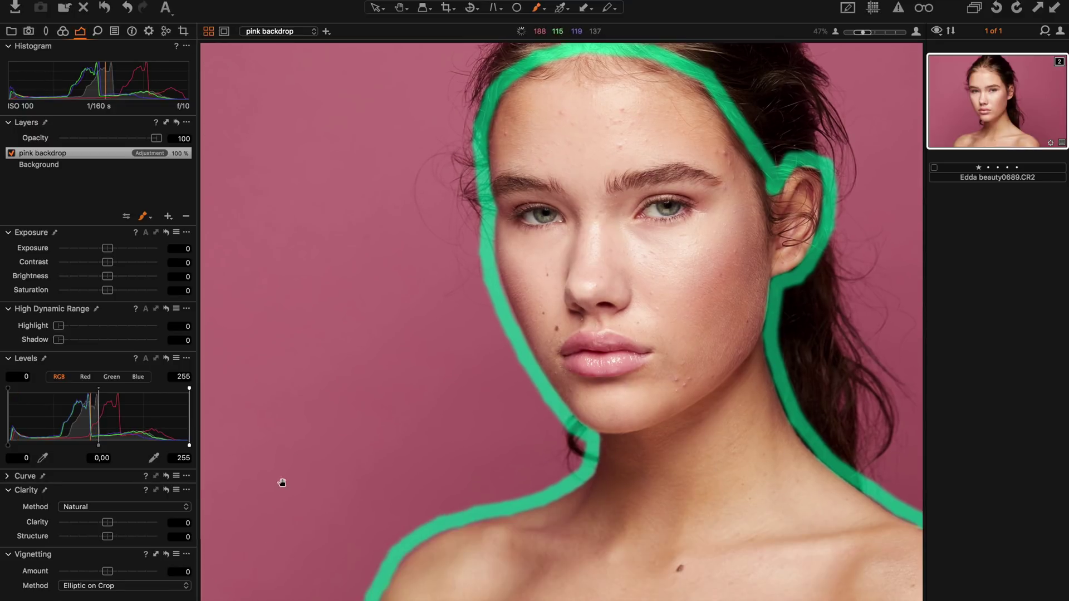
pyautogui.keyDown('shift'); pyautogui.click(207, 595); pyautogui.keyUp('shift')
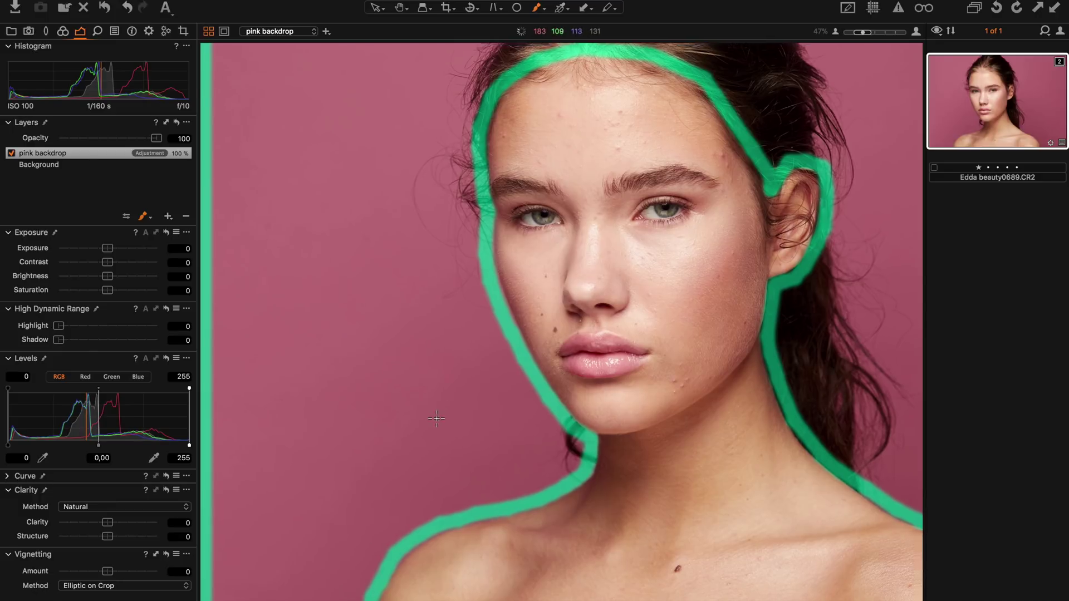
pyautogui.press('super+0')
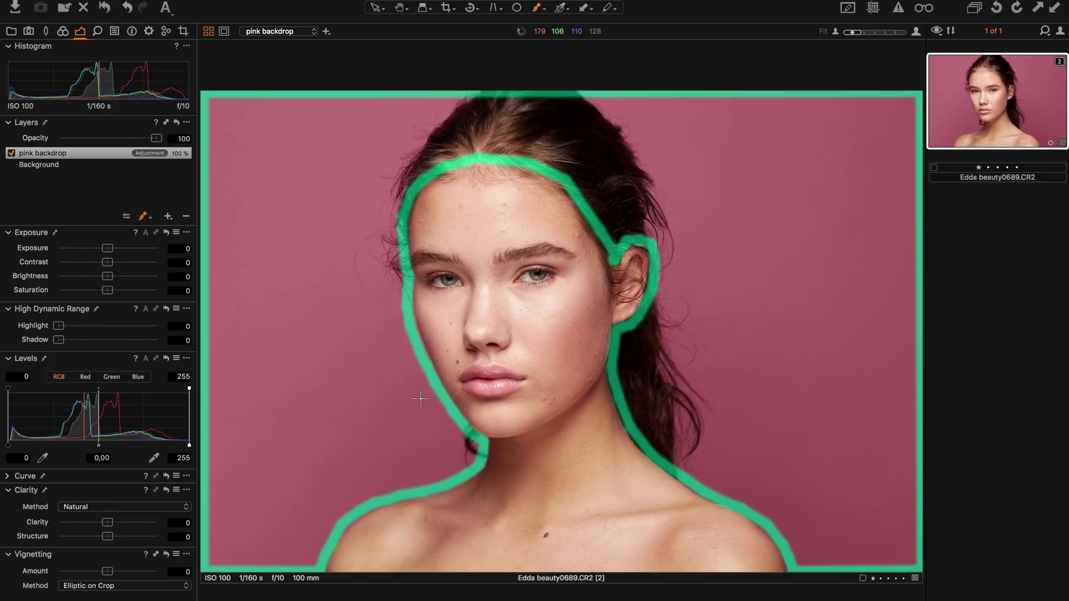
pyautogui.rightClick(56, 156)
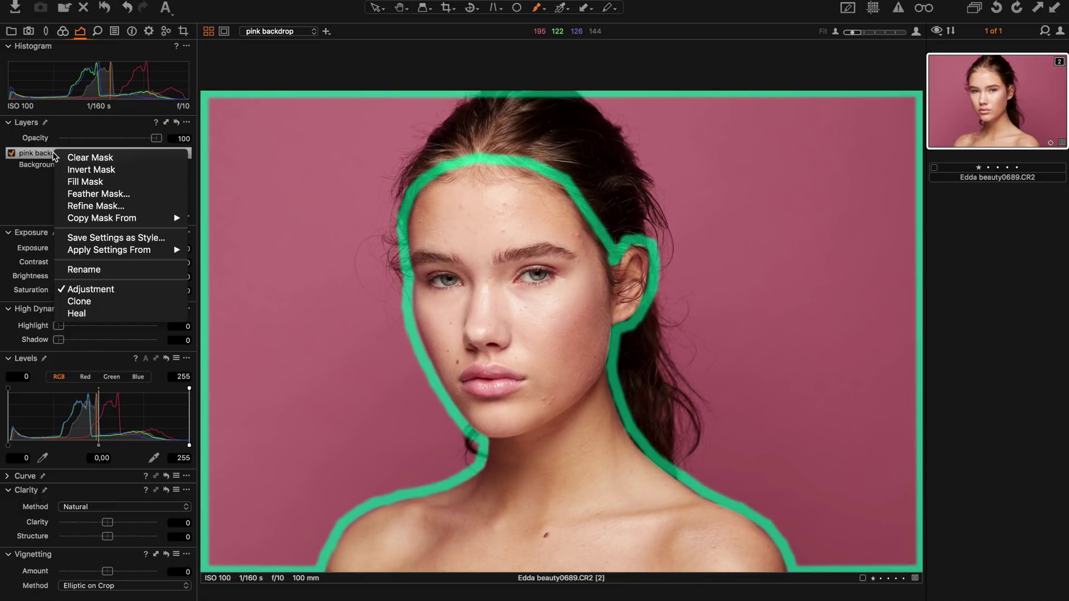
pyautogui.click(104, 184)
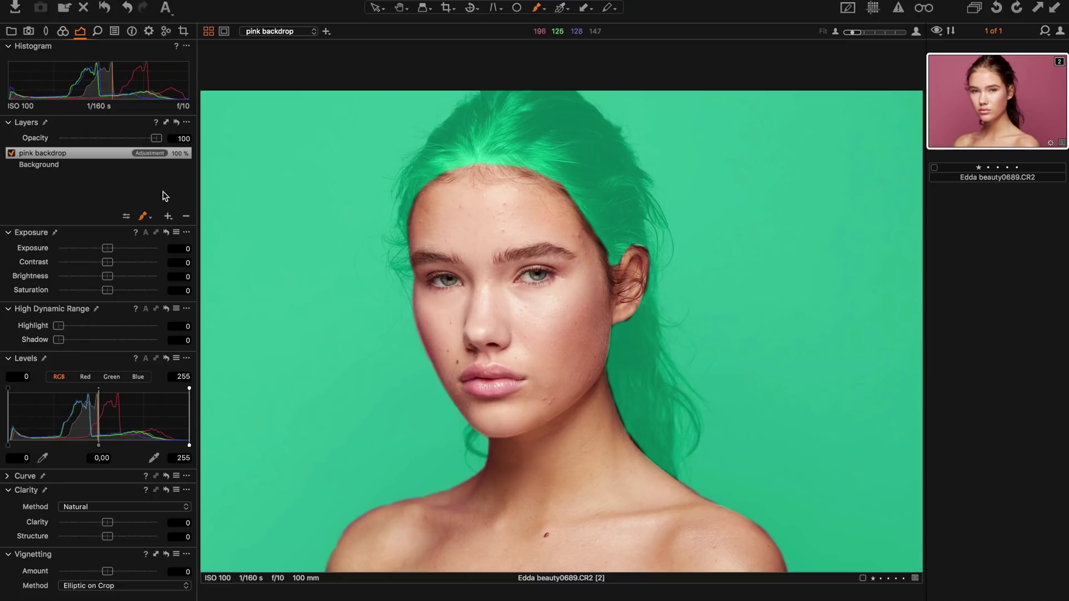
# Enlarge the eraser and soften the mask by erasing it along the hairline above the forehead.
pyautogui.rightClick(501, 247)
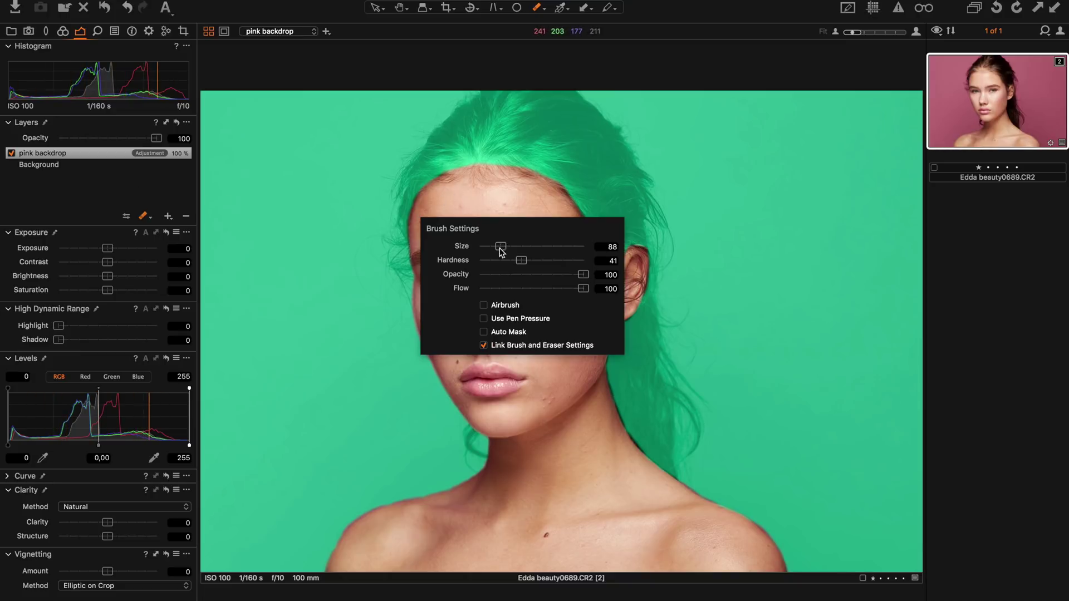
pyautogui.moveTo(501, 247)
pyautogui.mouseDown()
pyautogui.moveTo(512, 247)
pyautogui.moveTo(500, 260)
pyautogui.mouseUp()
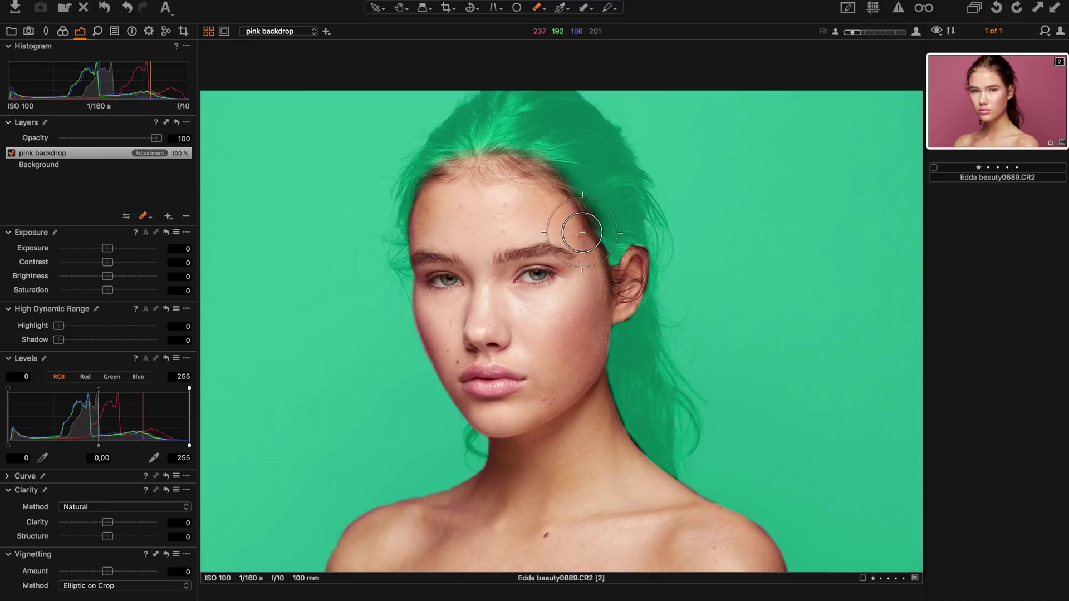
pyautogui.moveTo(522, 192)
pyautogui.mouseDown()
pyautogui.moveTo(465, 168)
pyautogui.moveTo(492, 168)
pyautogui.moveTo(541, 211)
pyautogui.moveTo(544, 255)
pyautogui.moveTo(520, 190)
pyautogui.mouseUp()
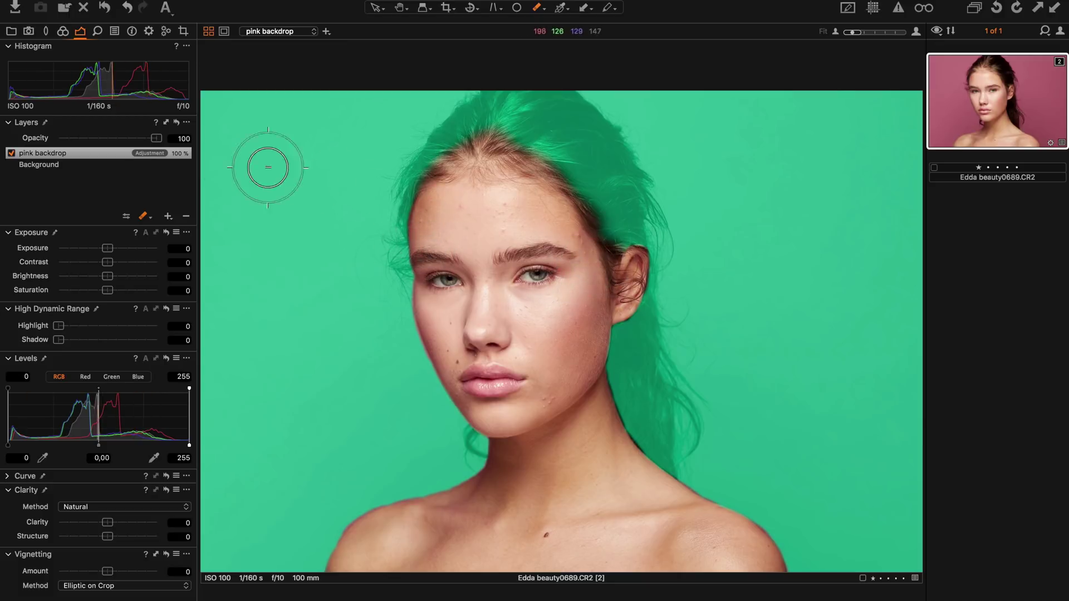
# Hide the coloured mask overlay and display the pink backdrop layer's mask in grayscale.
pyautogui.press('m')
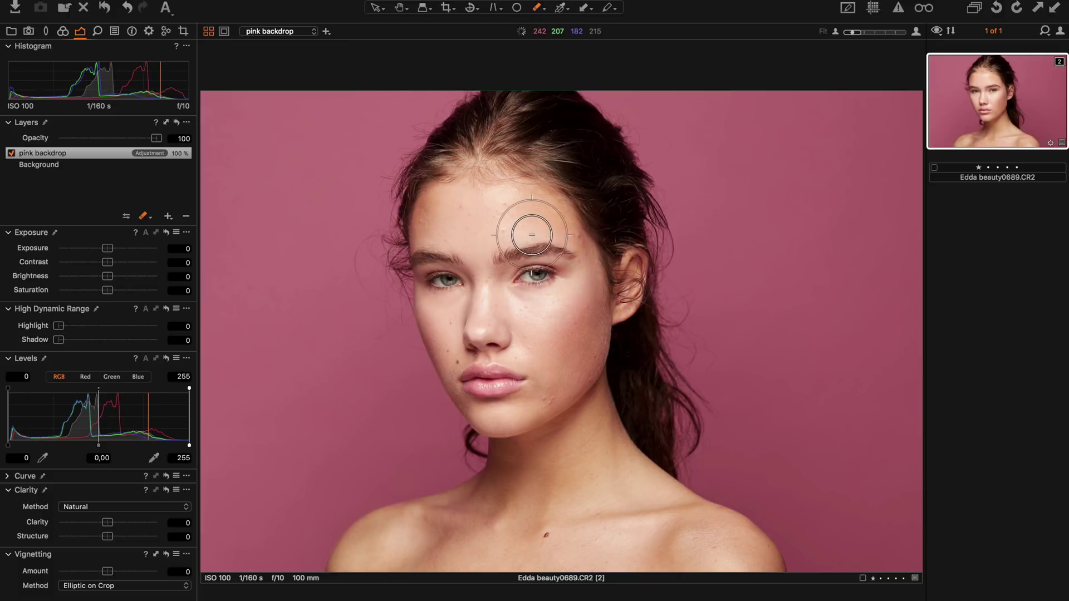
pyautogui.press('e')
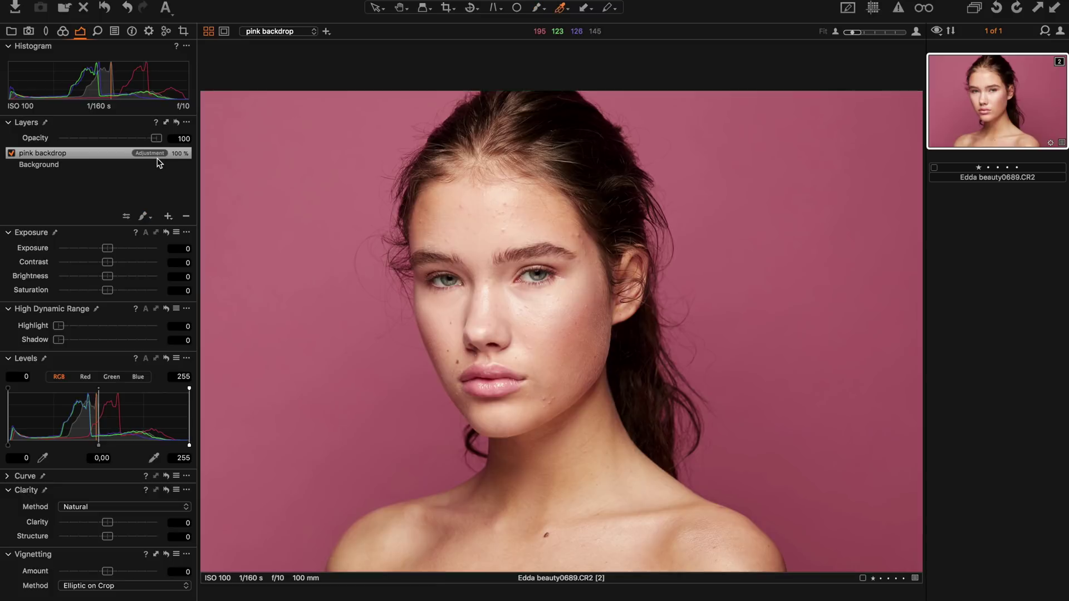
pyautogui.hotkey('alt', 'm')
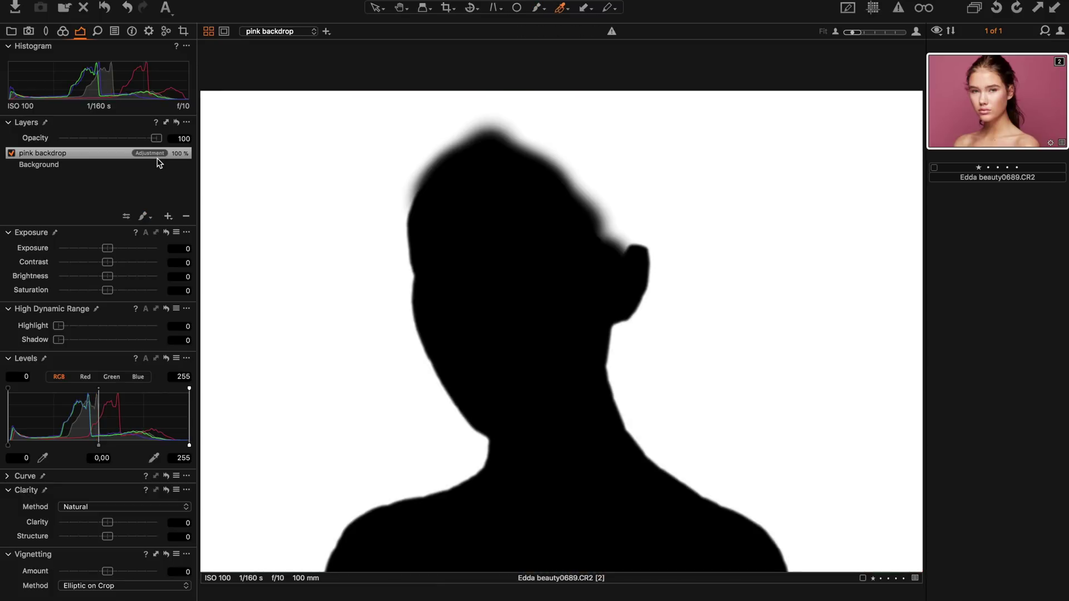
# Refine the pink backdrop layer's mask with a radius of about 132, and check the result in the coloured mask overlay.
pyautogui.rightClick(105, 155)
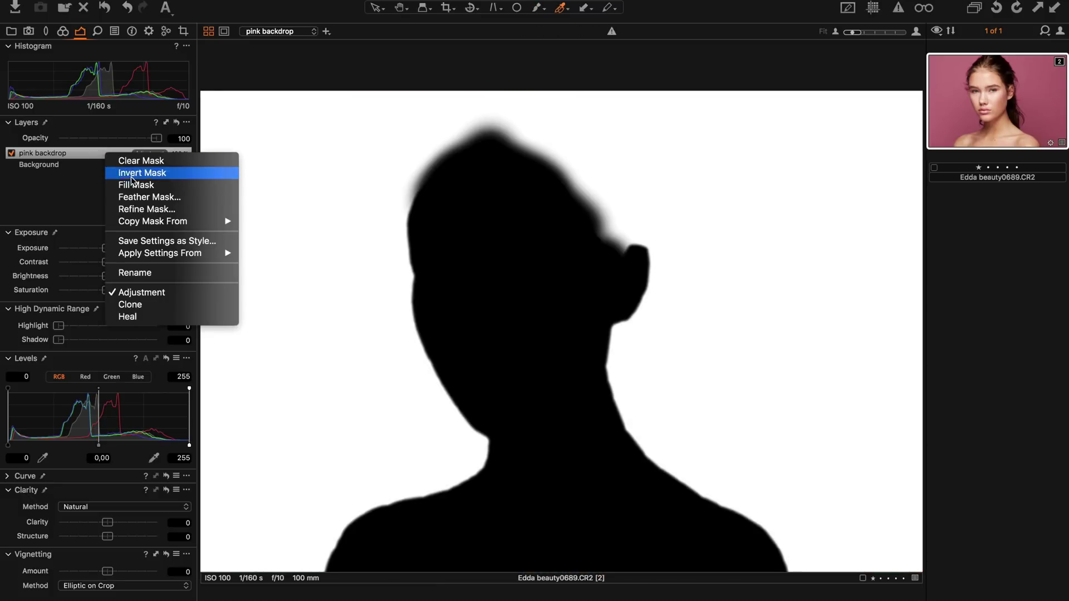
pyautogui.click(144, 209)
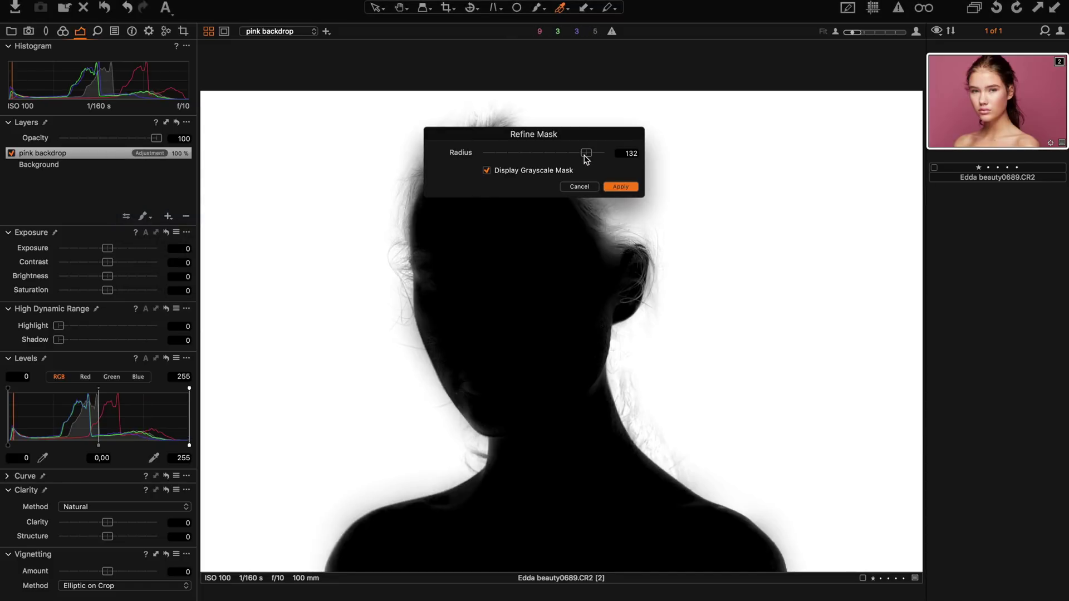
pyautogui.moveTo(585, 159); pyautogui.dragTo(583, 161)
pyautogui.click(619, 187)
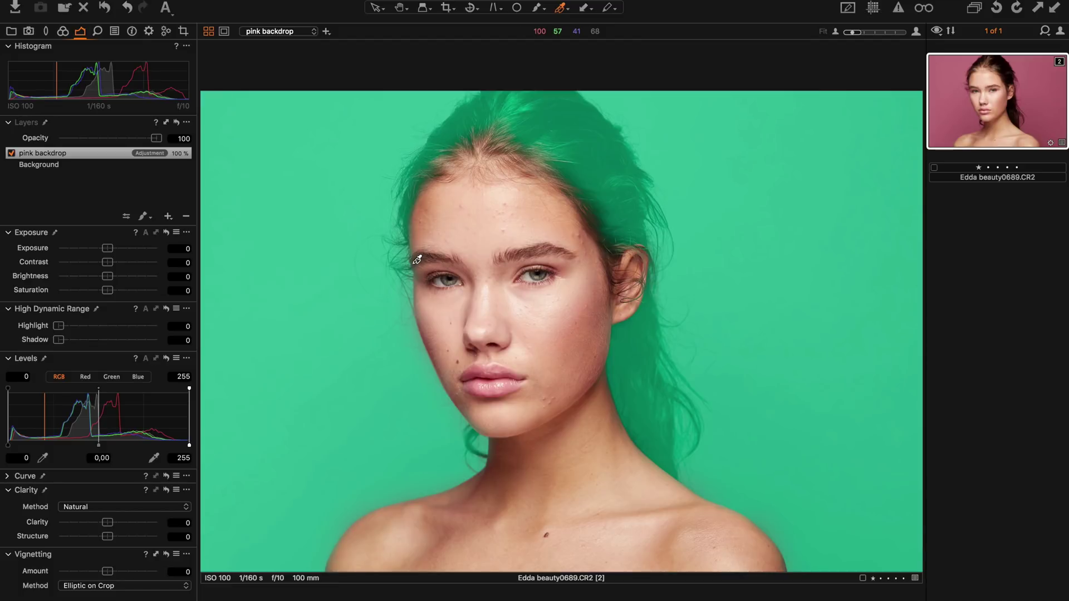
pyautogui.press('b')
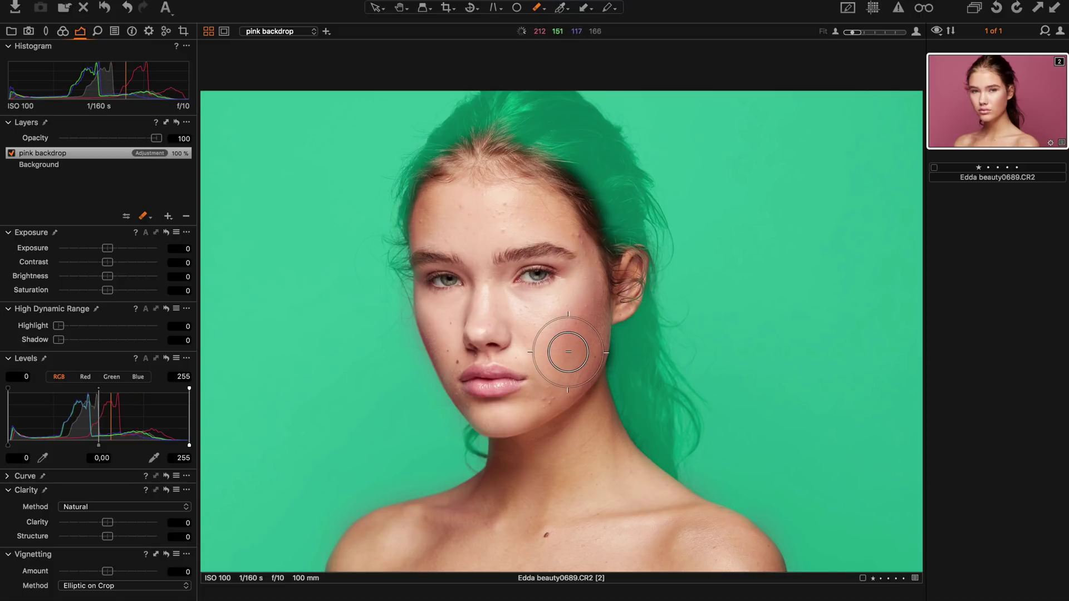
pyautogui.press('m')
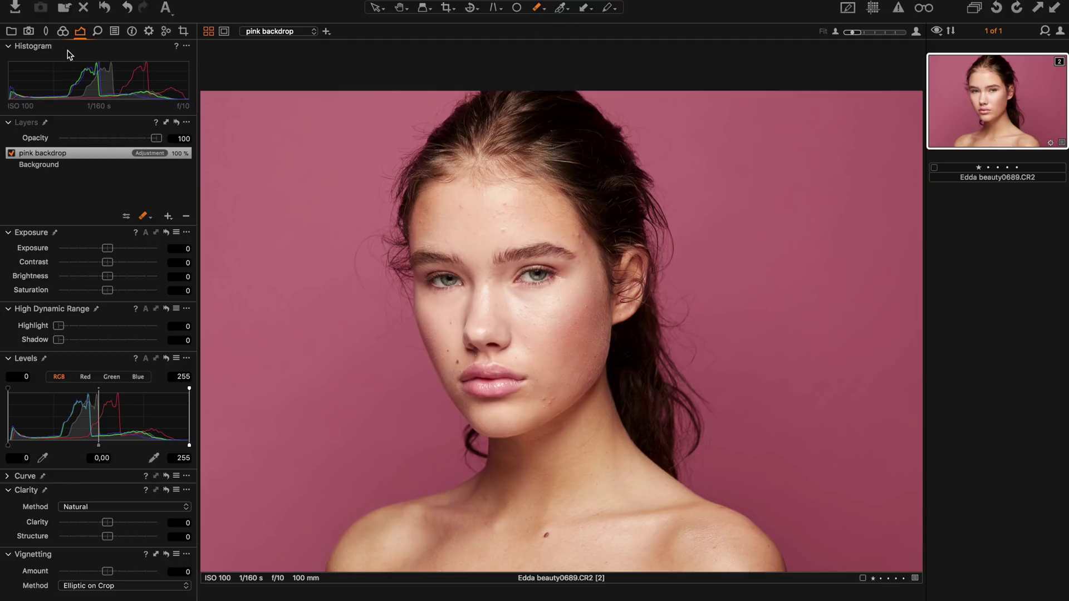
# Sample the pink backdrop in the advanced Color Editor, set its saturation to -13.7 and lightness to 40.4, and compare with the layer off.
pyautogui.click(63, 31)
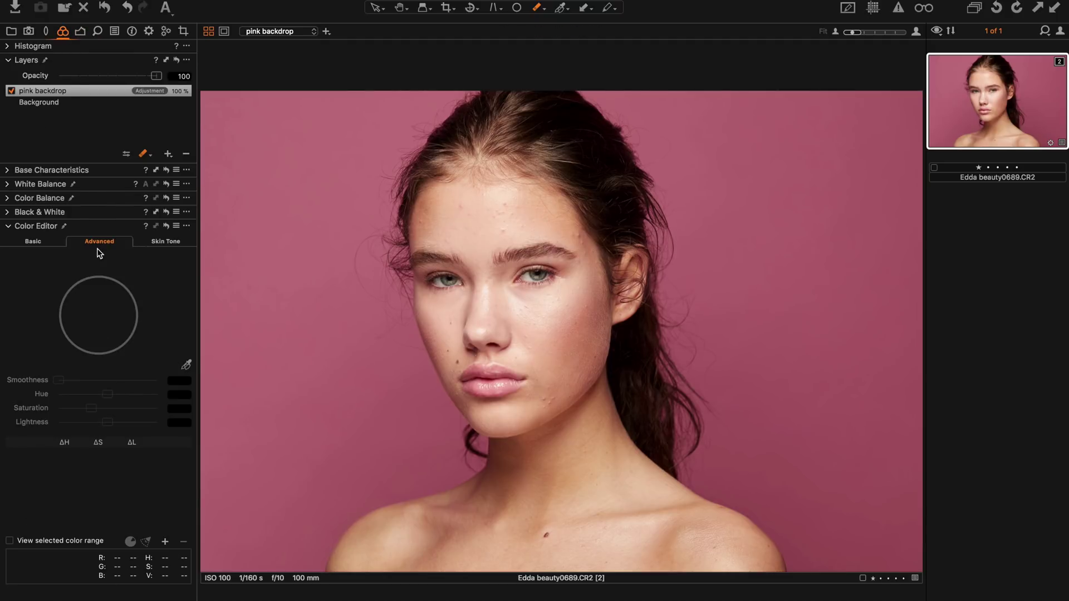
pyautogui.click(187, 365)
pyautogui.click(302, 357)
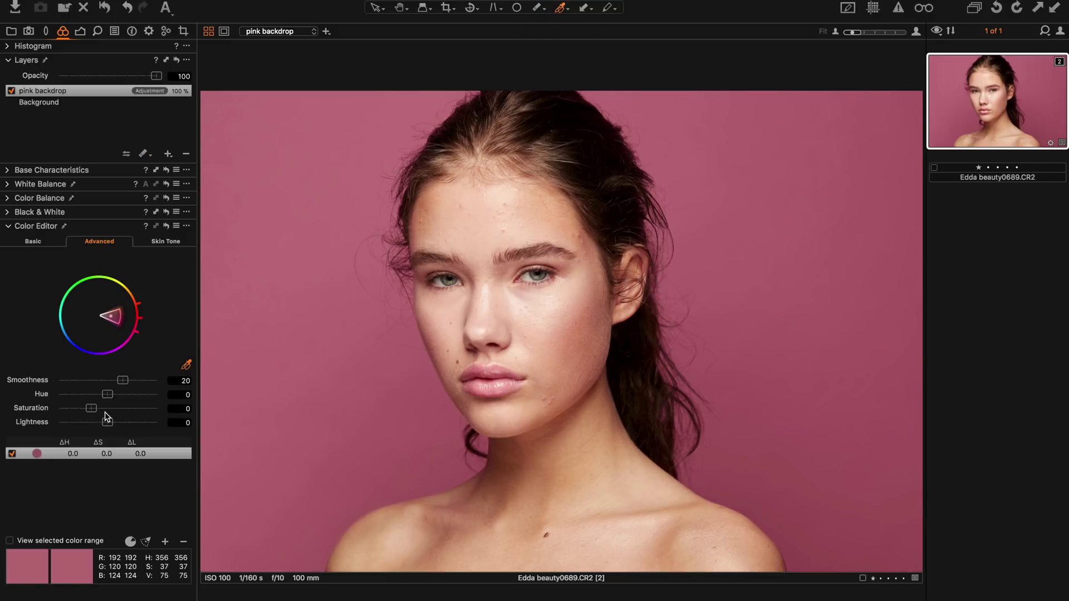
pyautogui.moveTo(93, 410); pyautogui.dragTo(128, 428)
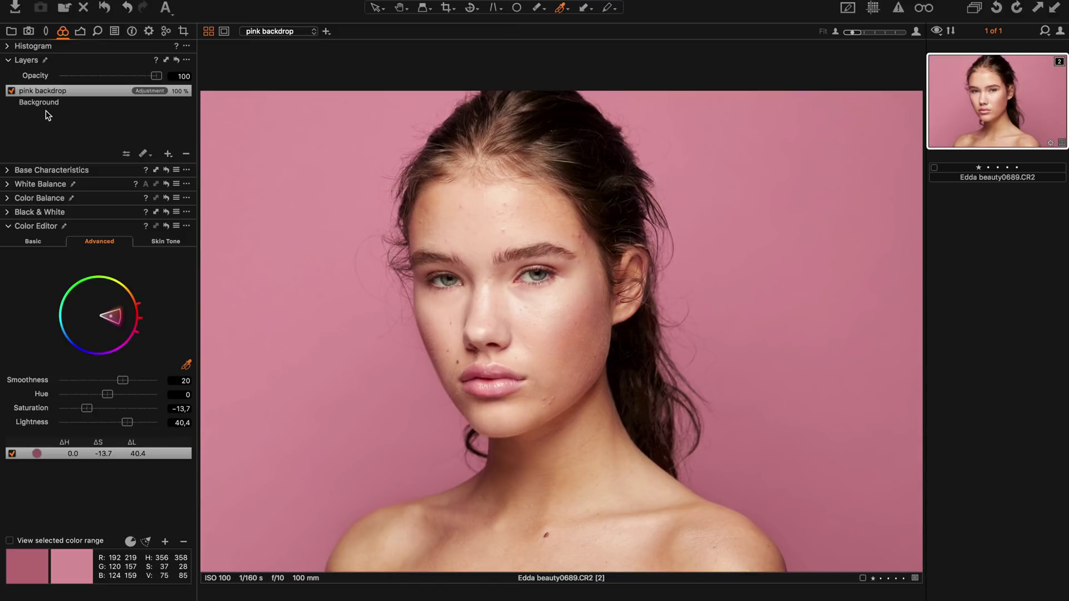
pyautogui.click(12, 92)
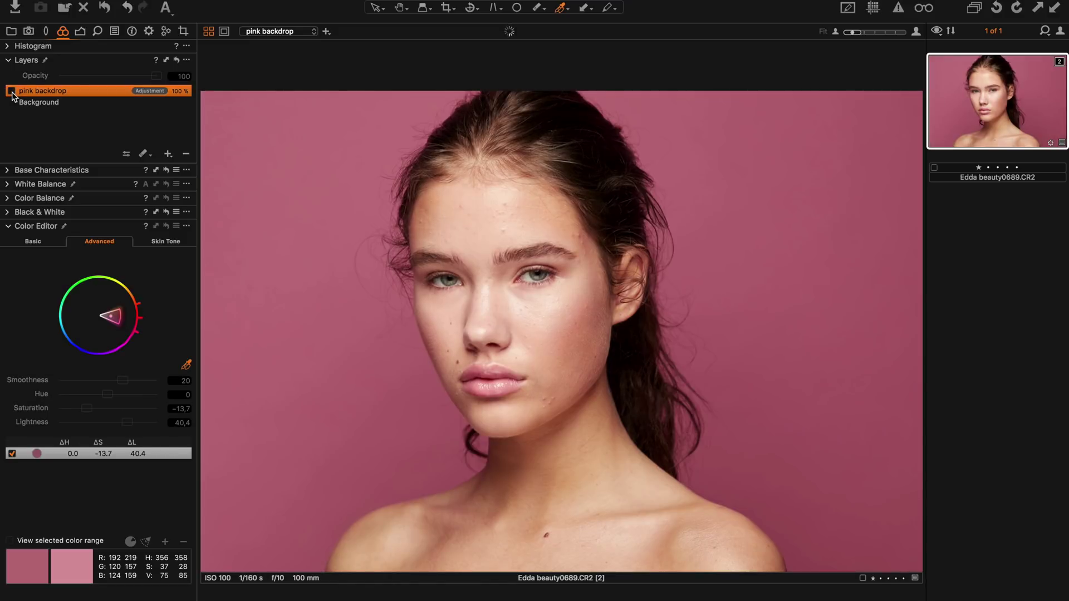
pyautogui.click(12, 92)
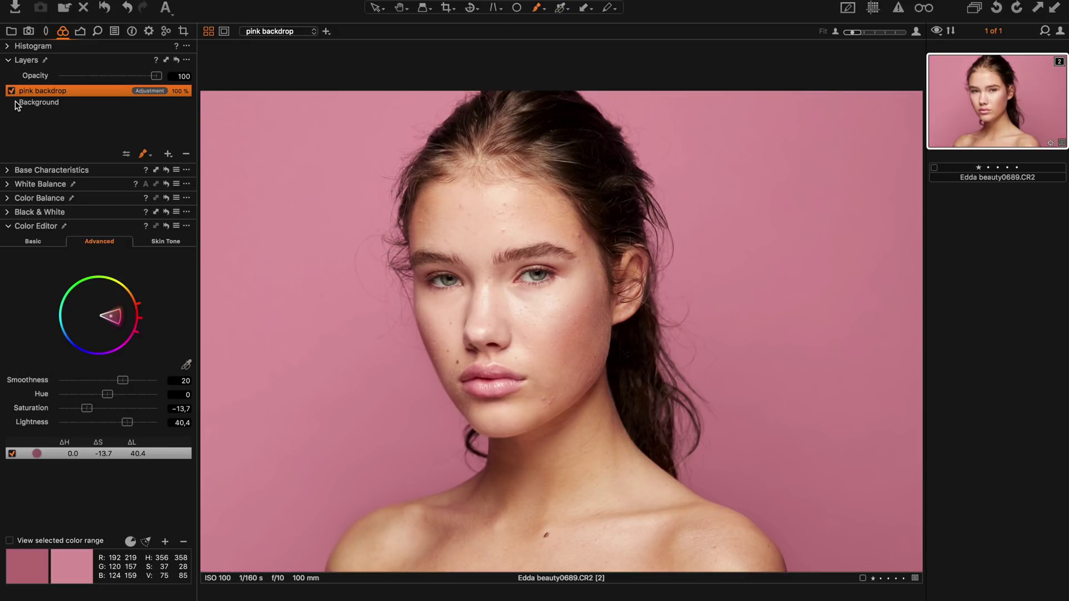
# Add a new adjustment layer above the pink backdrop layer and name it skintones.
pyautogui.click(168, 154)
pyautogui.click(193, 167)
pyautogui.doubleClick(39, 92)
pyautogui.write('skintones')
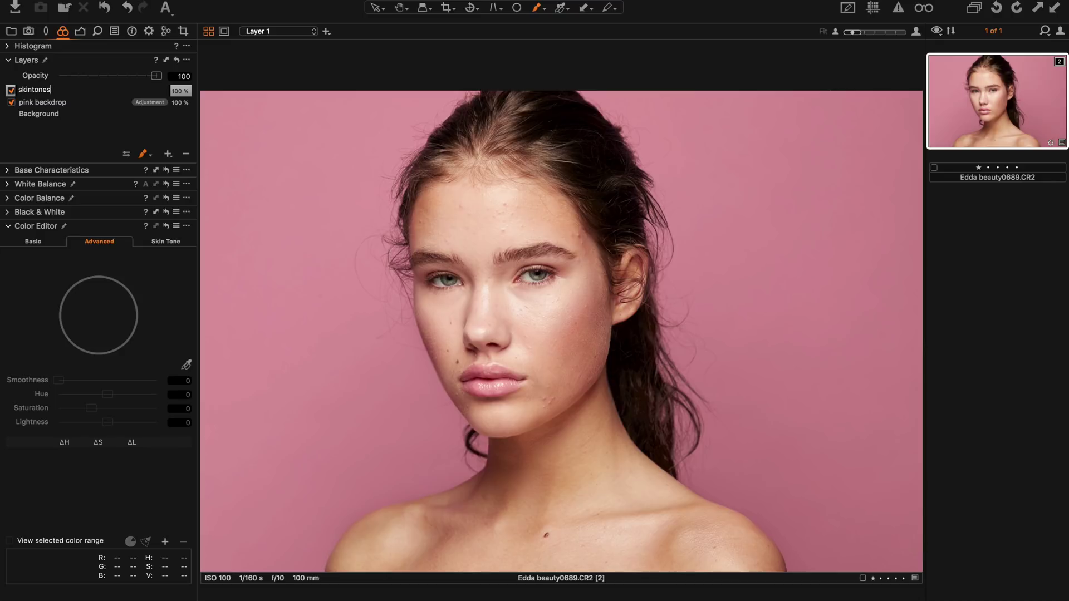
pyautogui.press('Return')
# Copy the pink backdrop layer's mask to the skintones layer and invert it to cover the model's skin.
pyautogui.rightClick(39, 90)
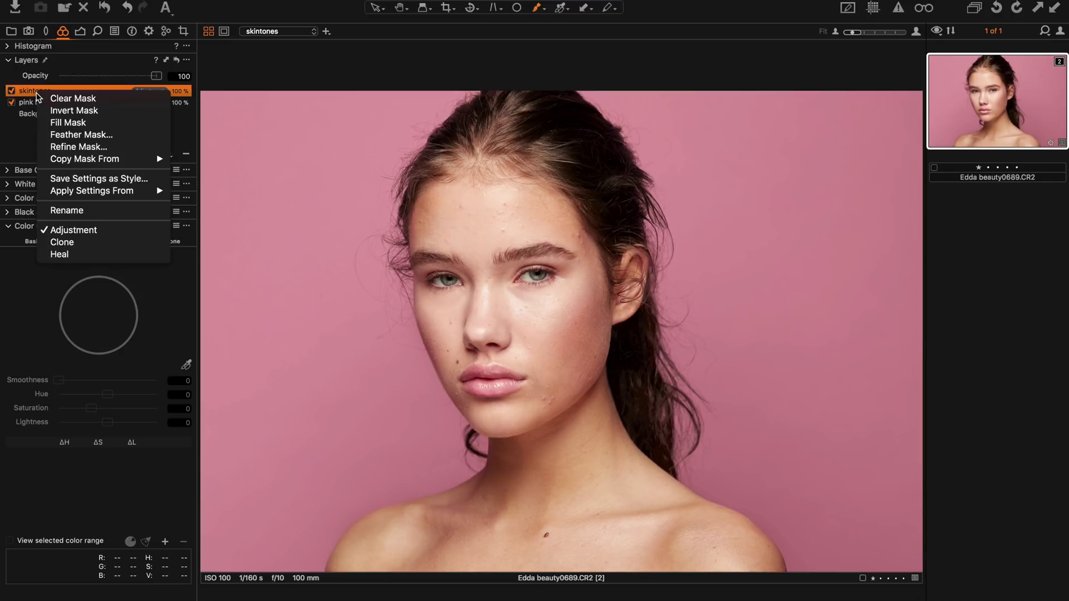
pyautogui.moveTo(127, 158)
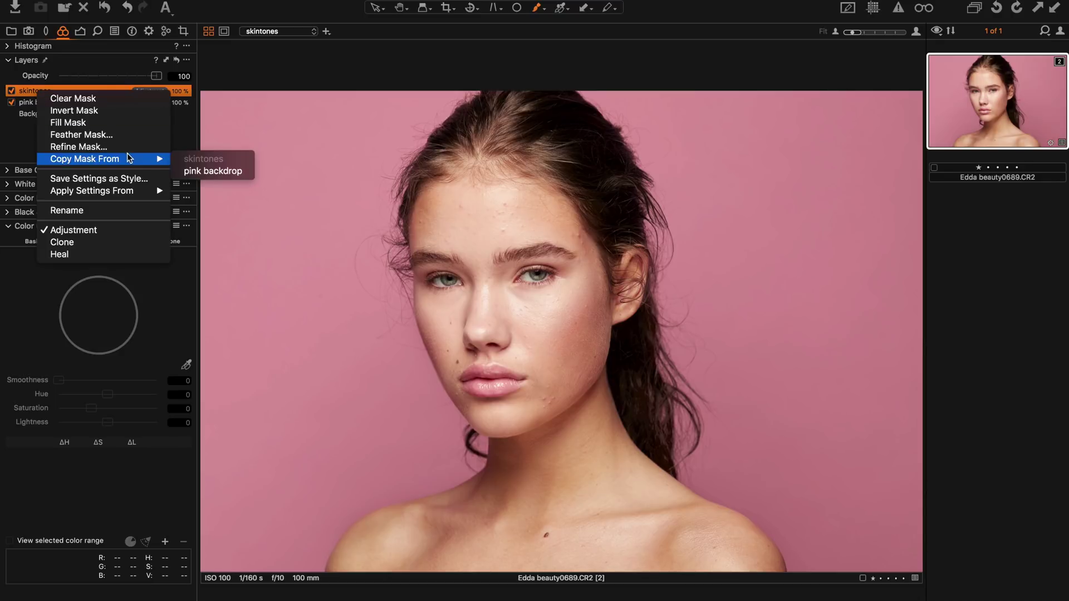
pyautogui.click(211, 171)
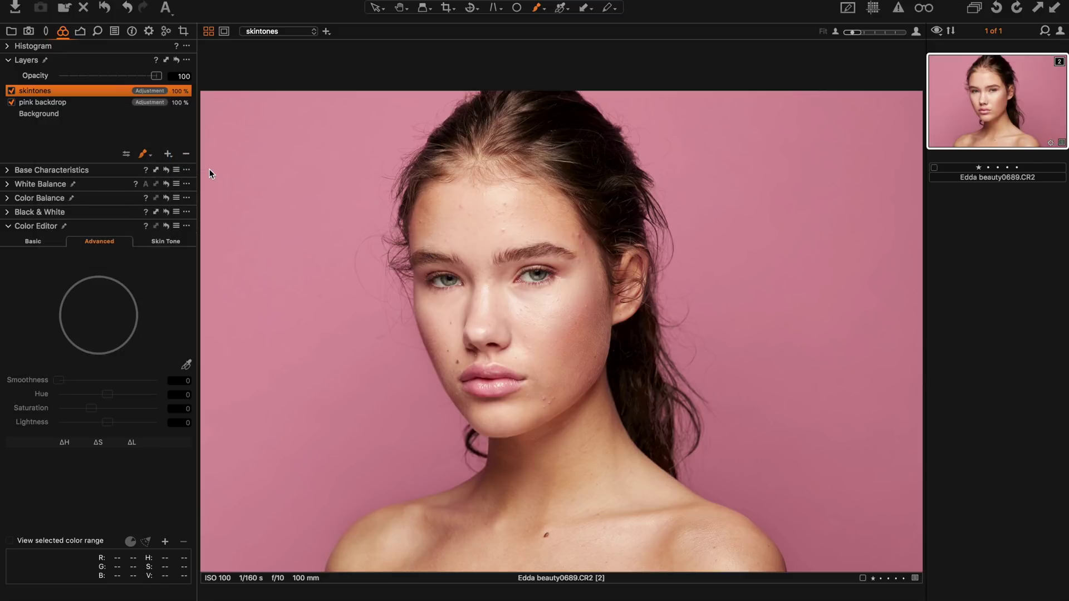
pyautogui.press('m')
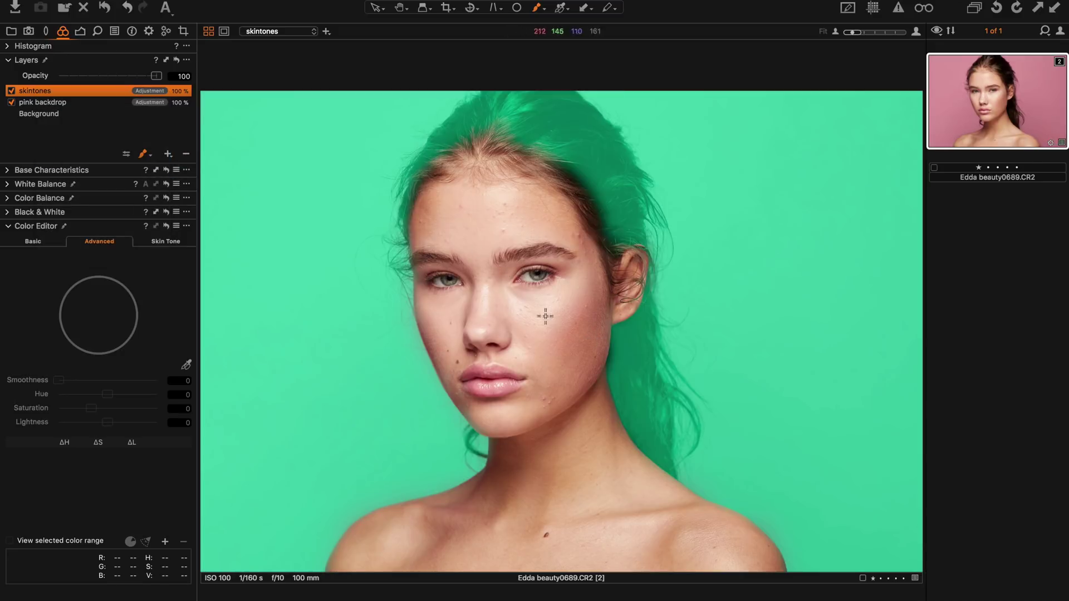
pyautogui.rightClick(42, 88)
pyautogui.click(102, 106)
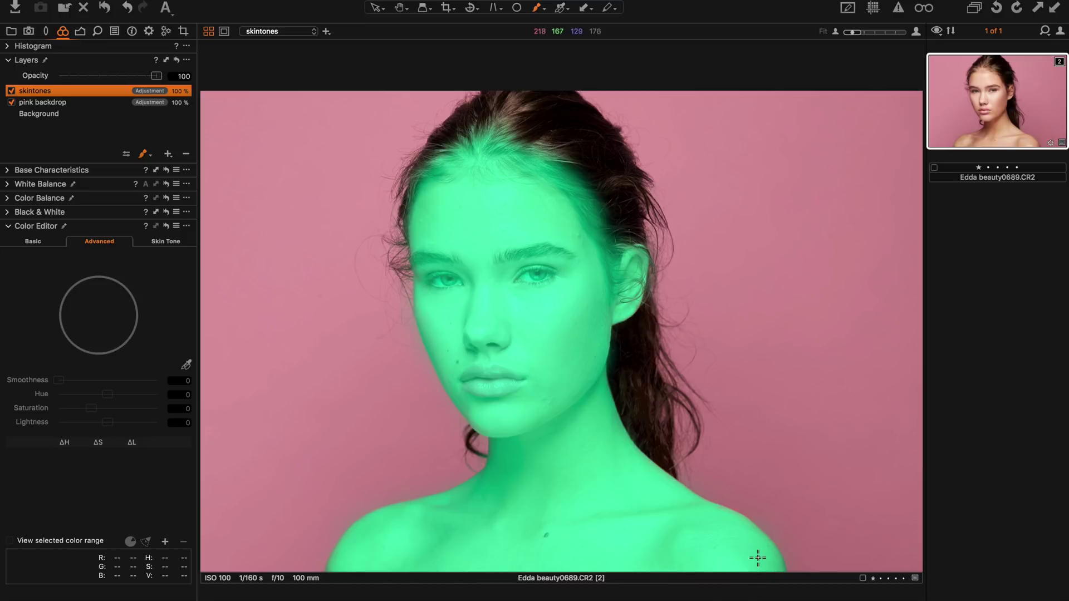
pyautogui.click(499, 319)
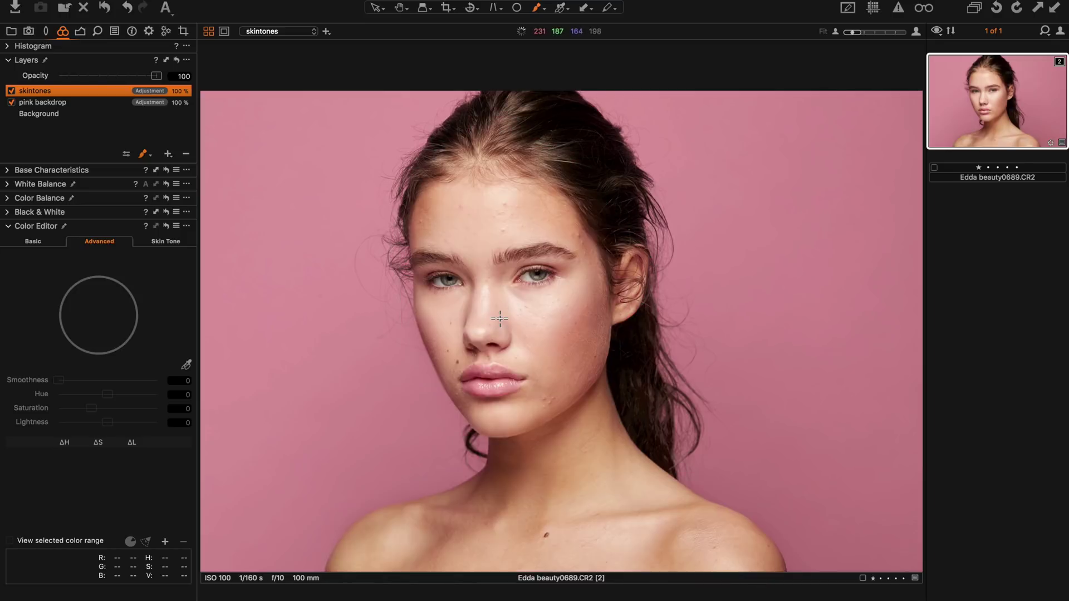
# Sample the lower cheek with the Skin Tone picker and set uniformity to 41.9 for hue and 65.6 for saturation.
pyautogui.click(166, 243)
pyautogui.click(186, 364)
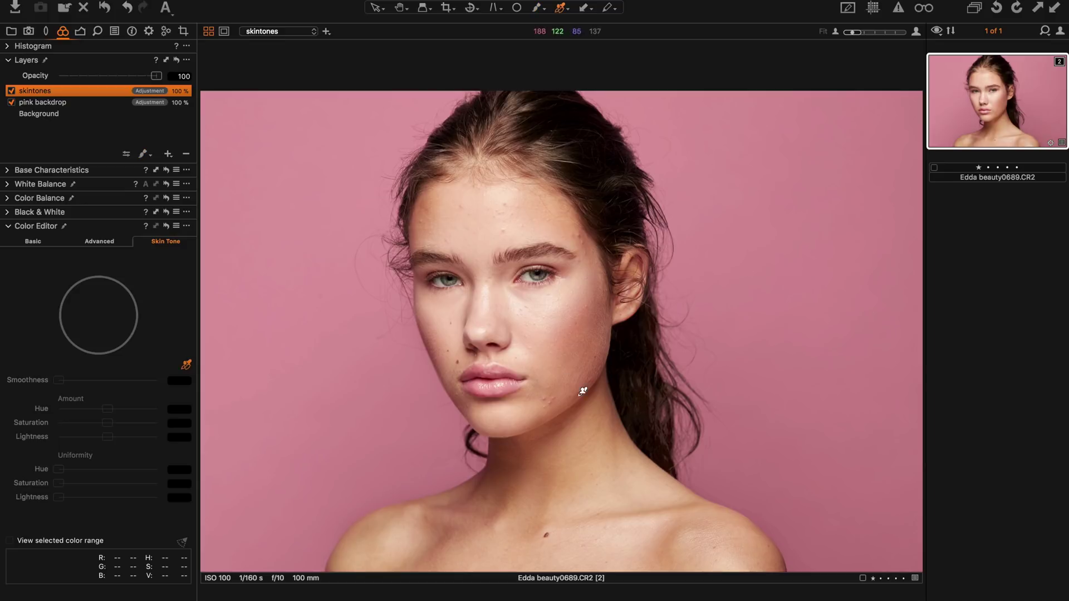
pyautogui.click(571, 379)
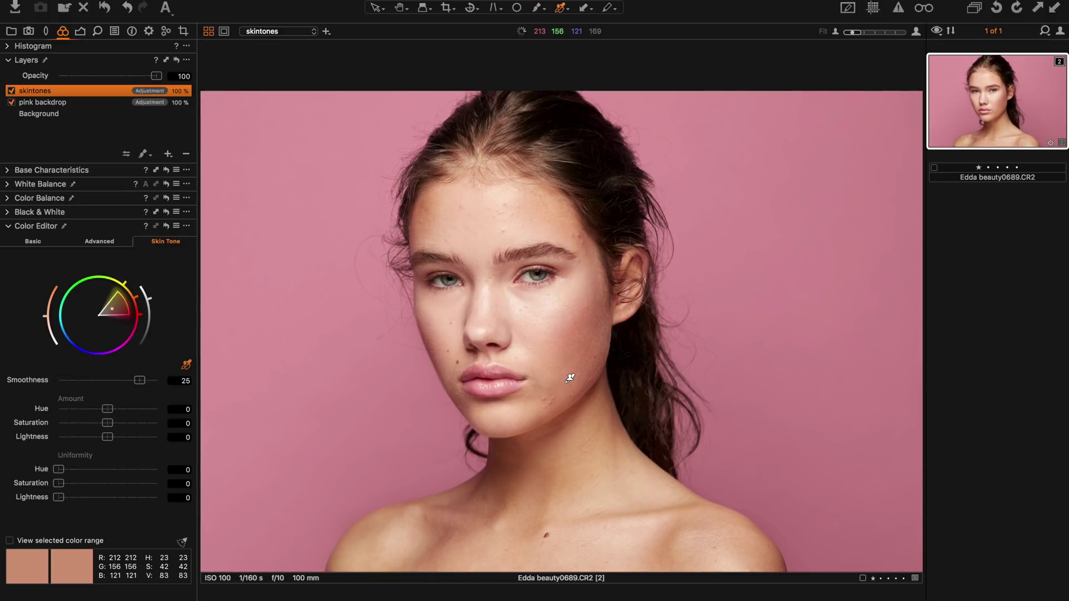
pyautogui.click(577, 384)
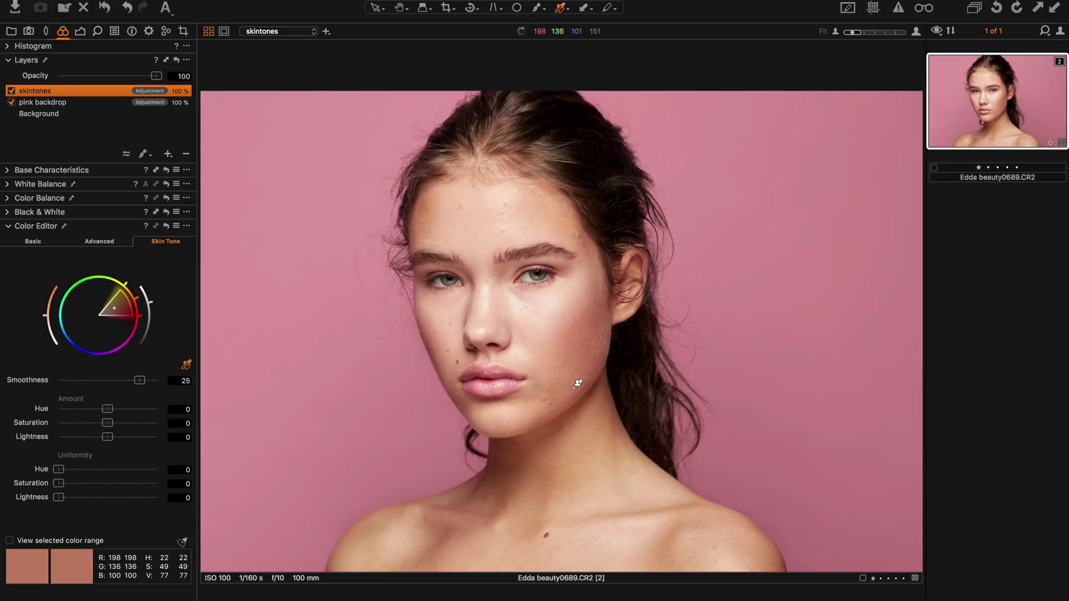
pyautogui.click(568, 374)
pyautogui.click(574, 389)
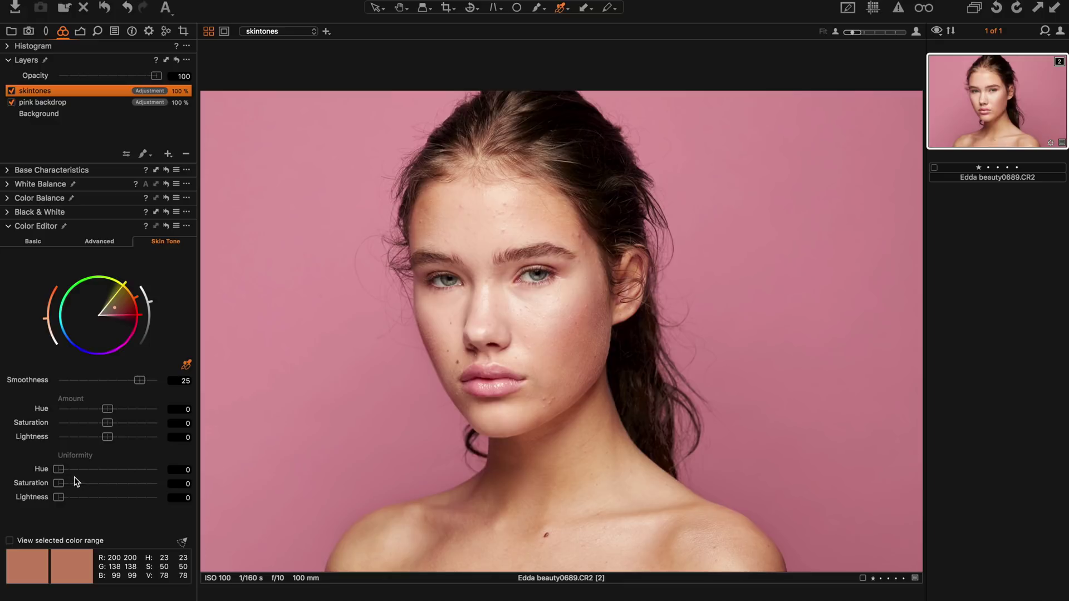
pyautogui.moveTo(58, 470); pyautogui.dragTo(166, 470)
pyautogui.moveTo(165, 471); pyautogui.dragTo(126, 485)
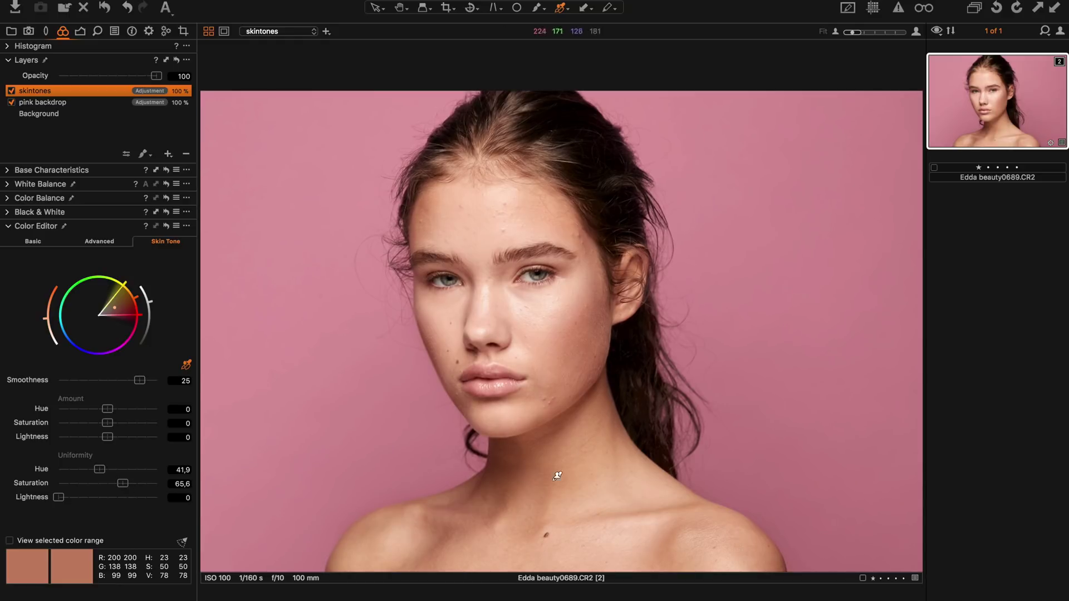
# Compare the portrait with and without the skintones layer, both in full view and close up on the chin and neck.
pyautogui.click(11, 91)
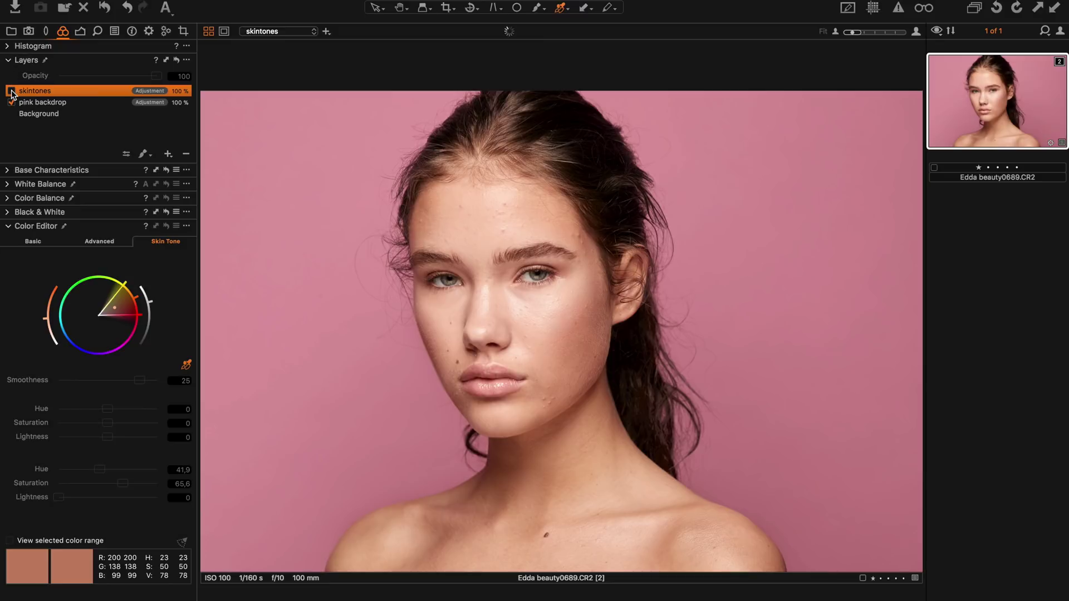
pyautogui.click(11, 90)
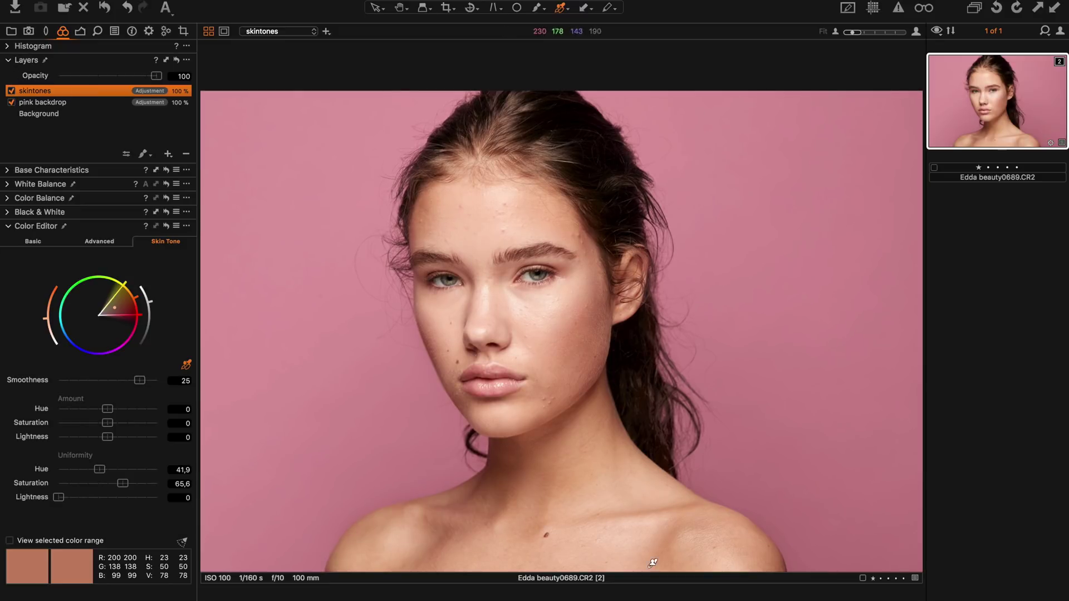
pyautogui.scroll(3, 534, 529)
pyautogui.scroll(2, 533, 529)
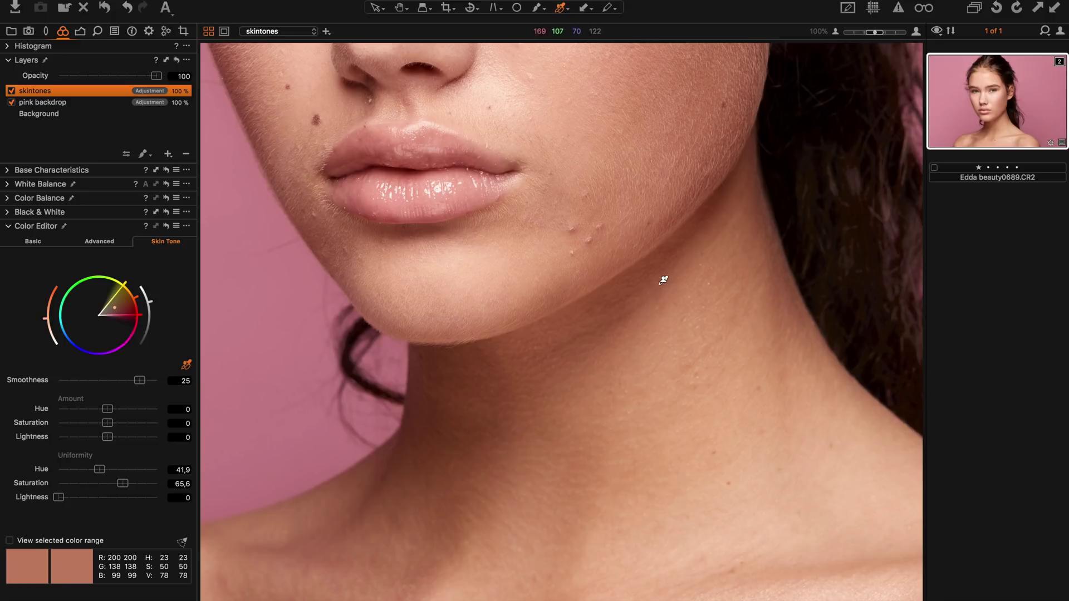
pyautogui.click(13, 92)
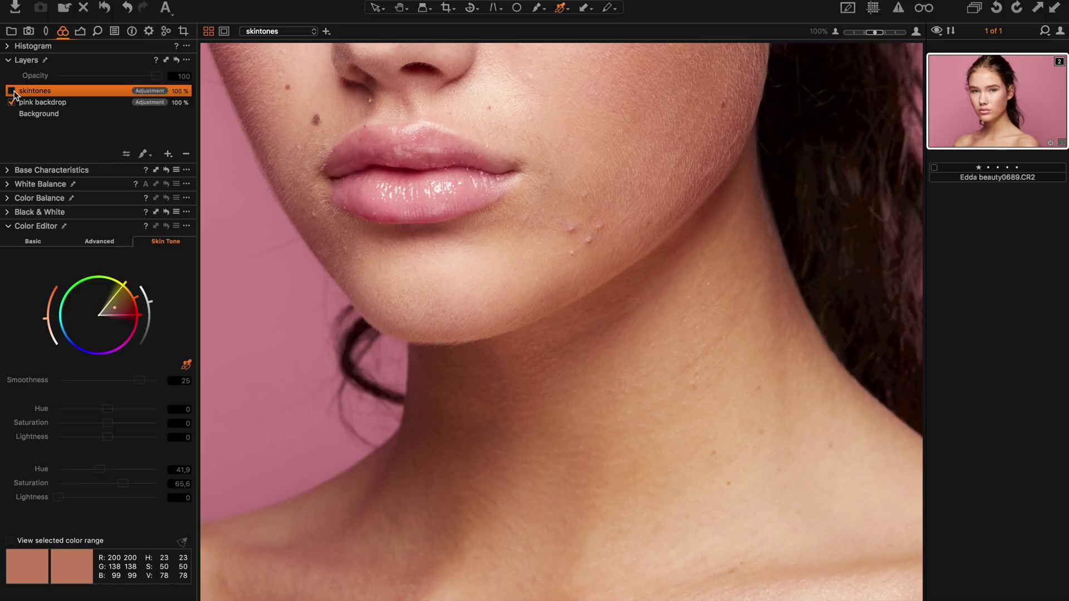
pyautogui.click(11, 91)
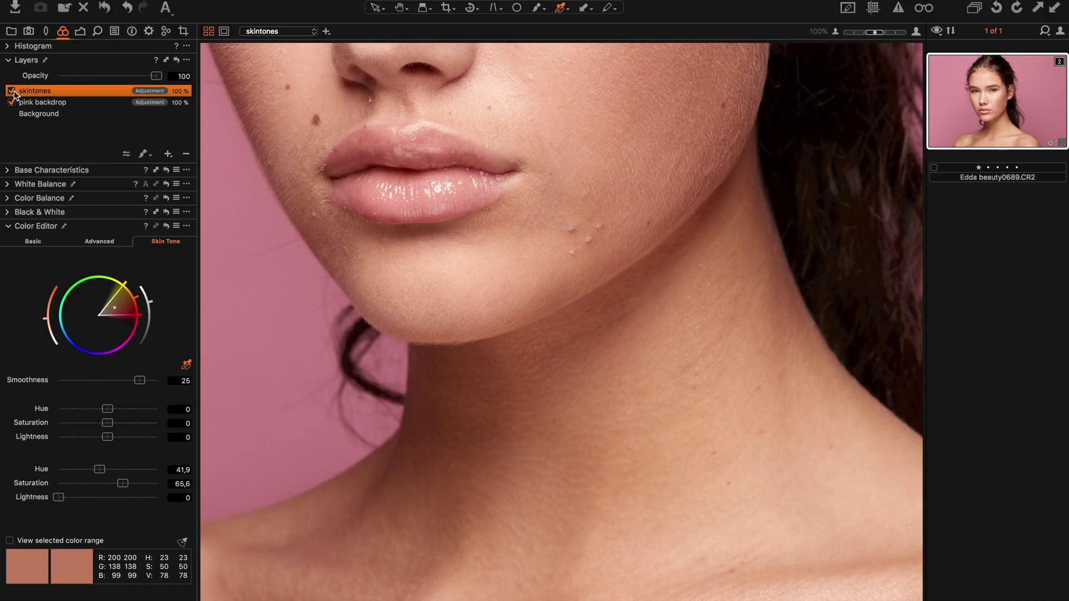
pyautogui.click(489, 226)
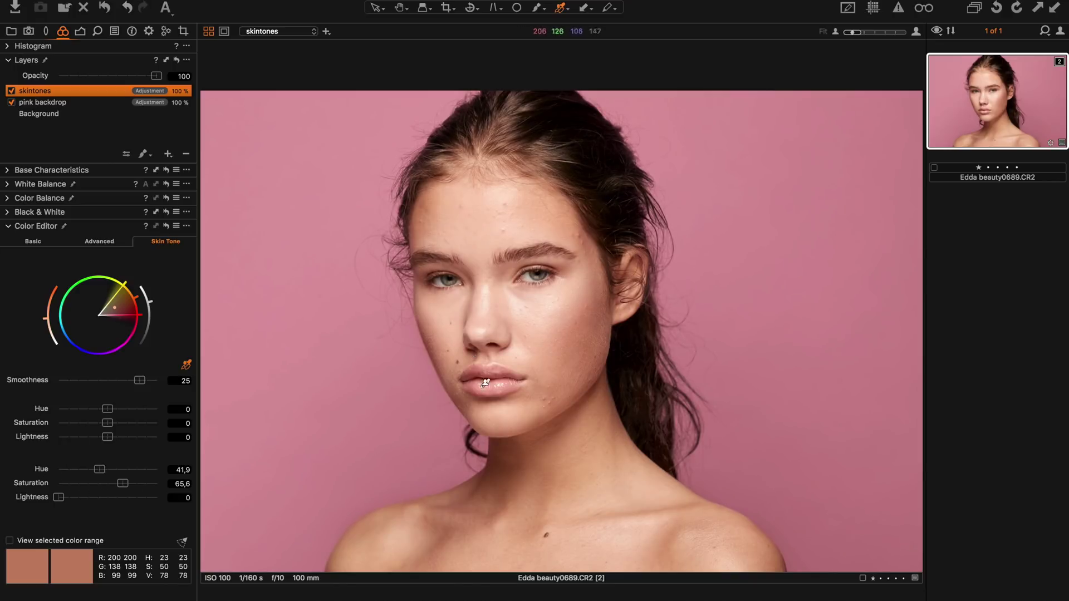
# Reduce the eraser size and erase the skintones mask over the upper and lower lips.
pyautogui.scroll(1, 477, 395)
pyautogui.press('b')
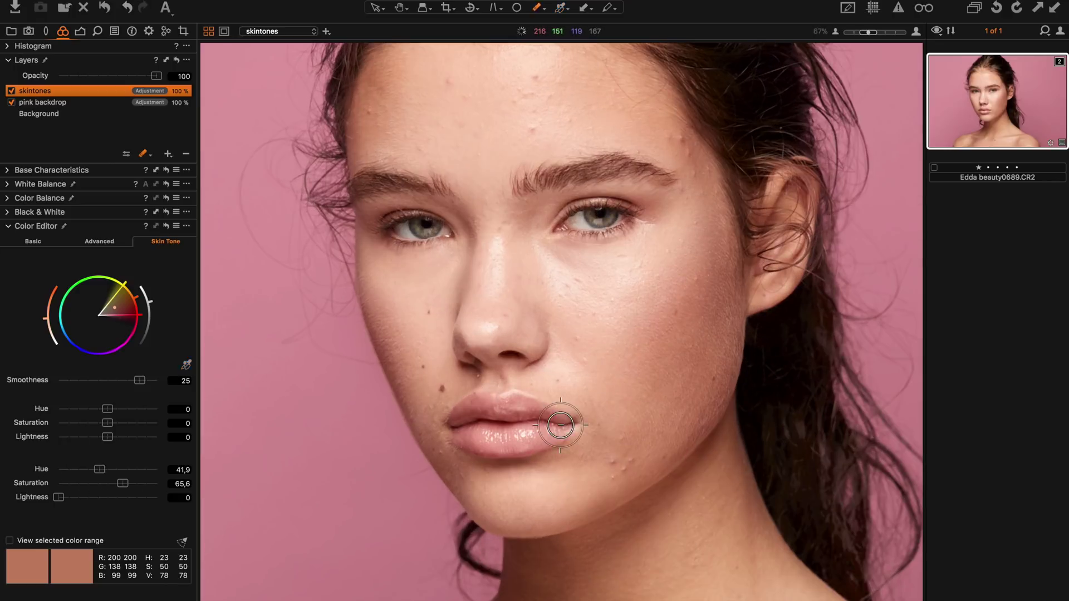
pyautogui.scroll(1, 504, 440)
pyautogui.rightClick(510, 424)
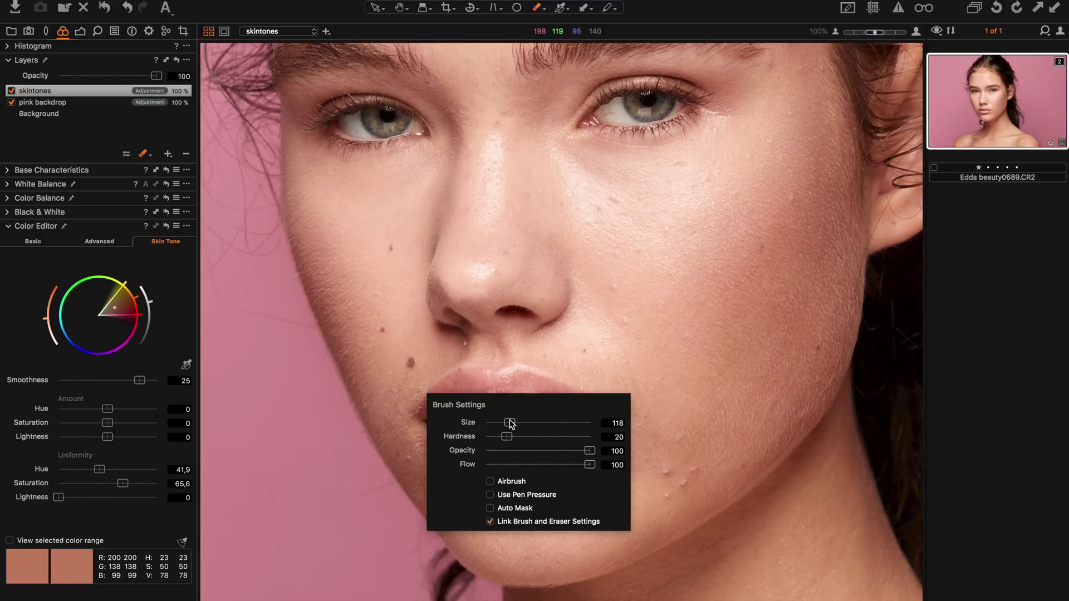
pyautogui.moveTo(509, 424); pyautogui.dragTo(501, 423)
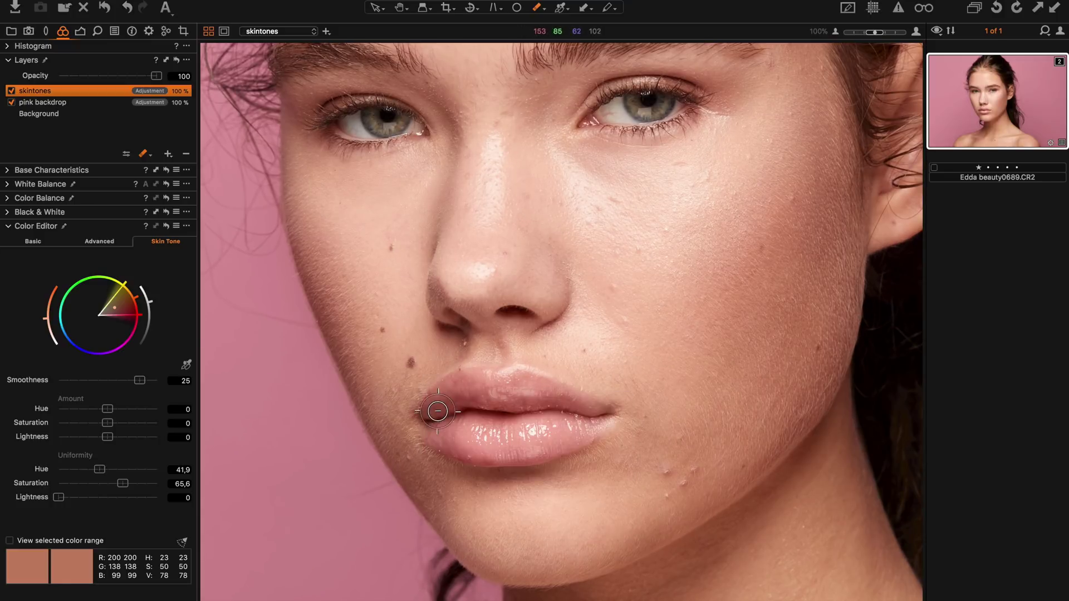
pyautogui.moveTo(434, 412)
pyautogui.mouseDown()
pyautogui.moveTo(462, 384)
pyautogui.moveTo(557, 384)
pyautogui.mouseUp()
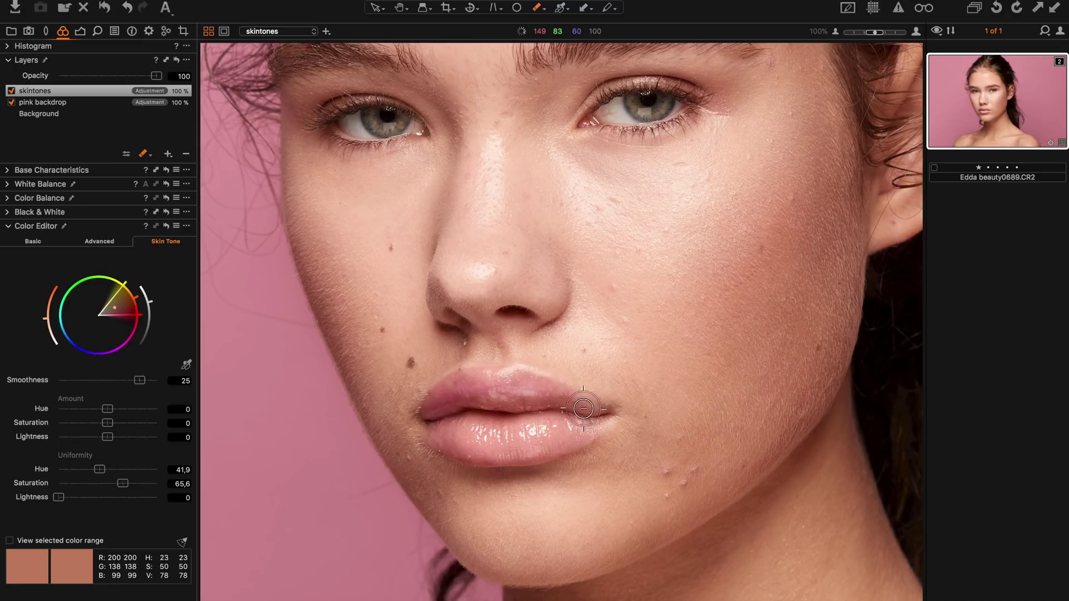
pyautogui.moveTo(582, 428)
pyautogui.mouseDown()
pyautogui.moveTo(481, 452)
pyautogui.moveTo(444, 443)
pyautogui.moveTo(501, 467)
pyautogui.moveTo(544, 461)
pyautogui.moveTo(429, 423)
pyautogui.moveTo(542, 440)
pyautogui.moveTo(497, 437)
pyautogui.moveTo(498, 424)
pyautogui.moveTo(576, 420)
pyautogui.moveTo(501, 398)
pyautogui.moveTo(461, 408)
pyautogui.moveTo(543, 427)
pyautogui.mouseUp()
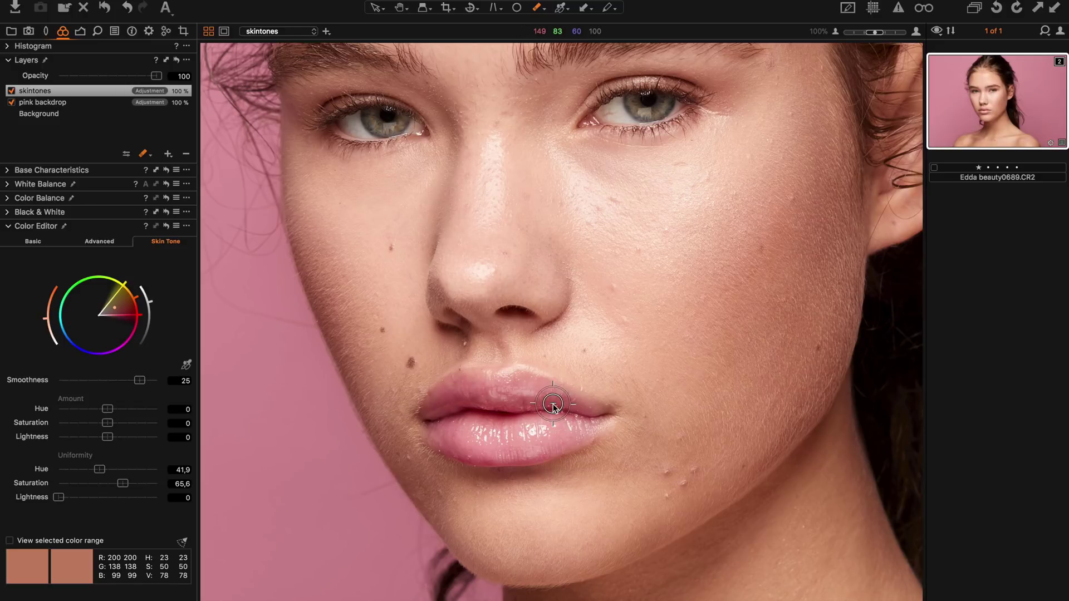
# Enlarge the eraser, erase the skintones mask around the eyes, and return to the full portrait view.
pyautogui.rightClick(553, 407)
pyautogui.click(550, 449)
pyautogui.moveTo(651, 167); pyautogui.dragTo(660, 318)
pyautogui.rightClick(653, 319)
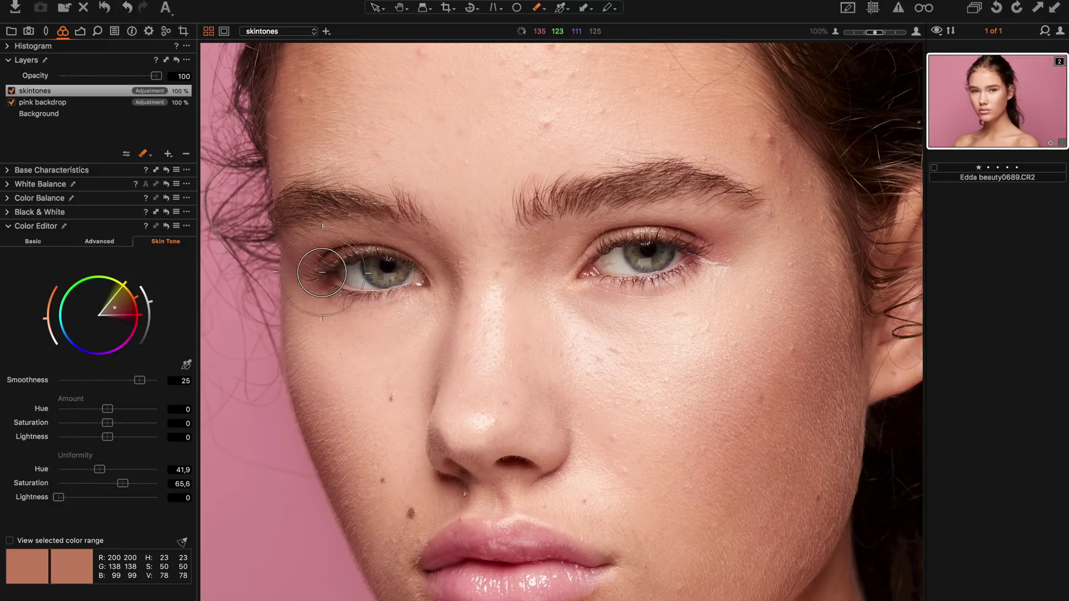
pyautogui.press('super+0')
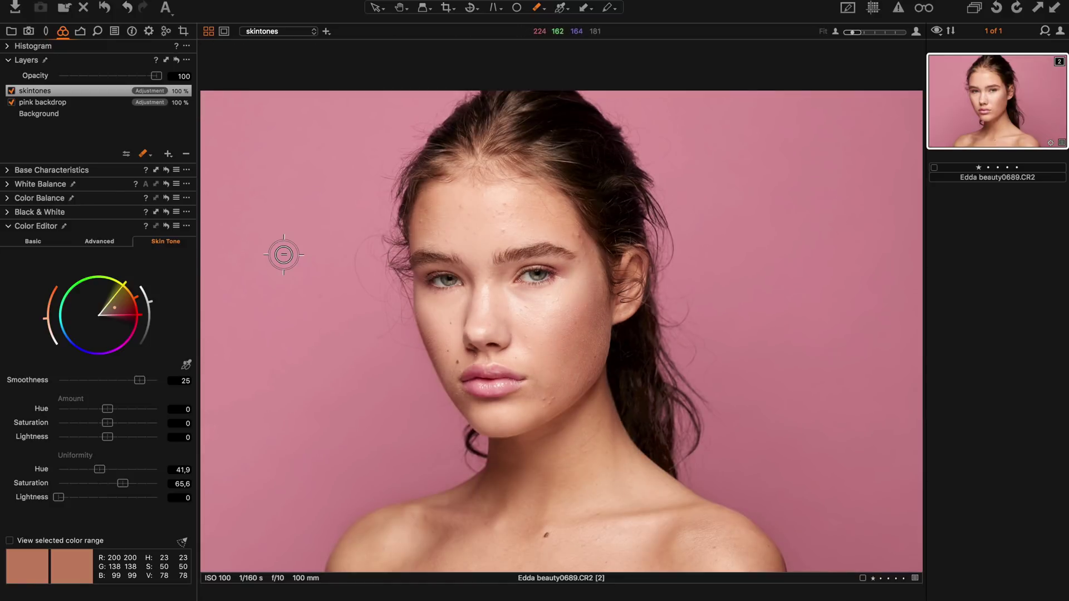
# Compare the portrait twice with all adjustments reset and restored.
pyautogui.click(107, 9)
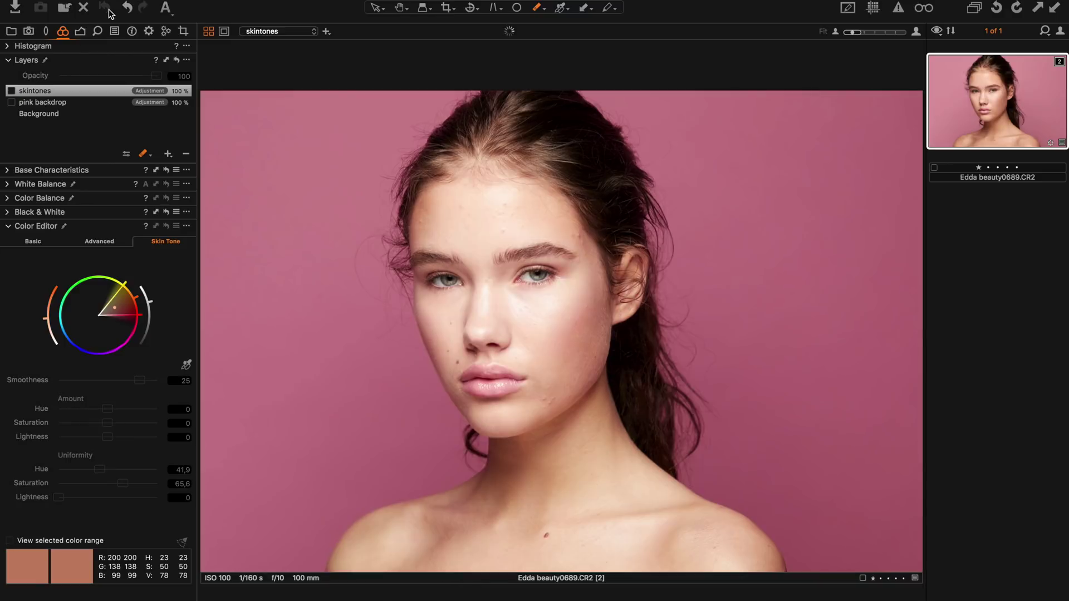
pyautogui.press('super+z')
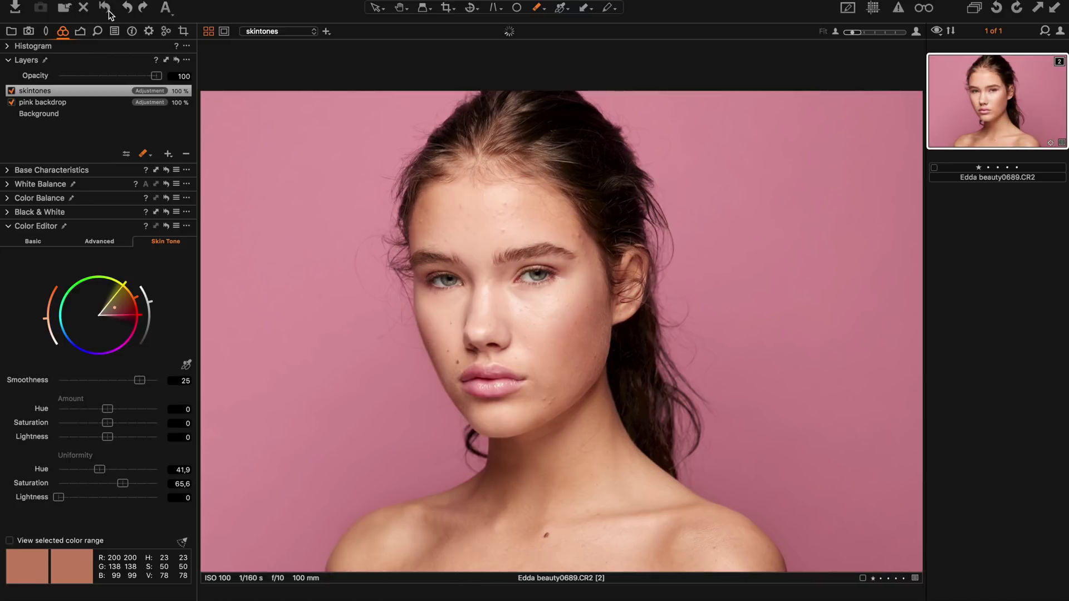
pyautogui.click(109, 10)
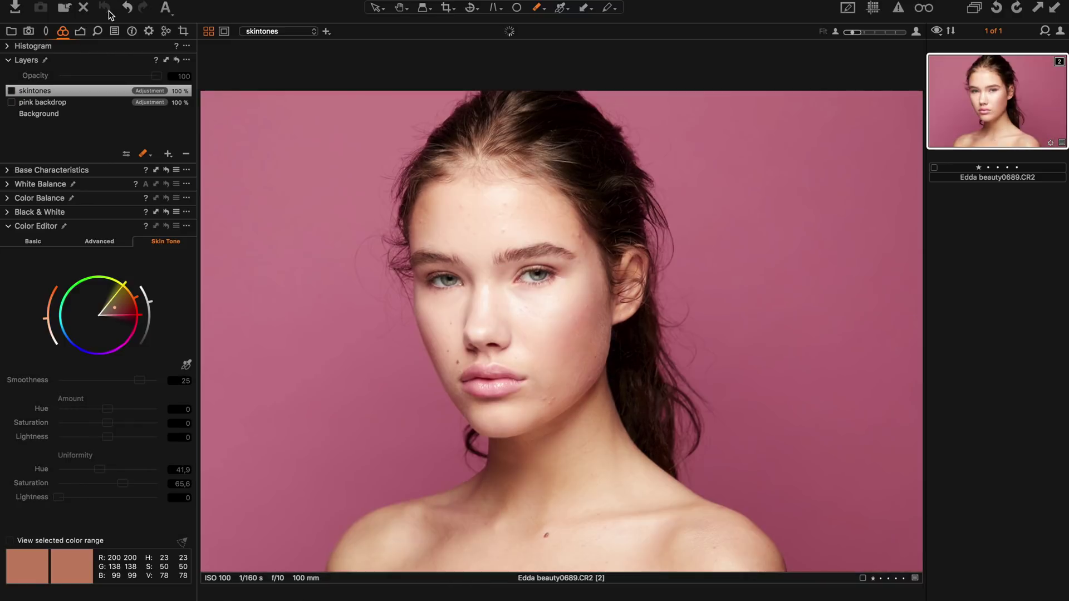
pyautogui.press('super+z')
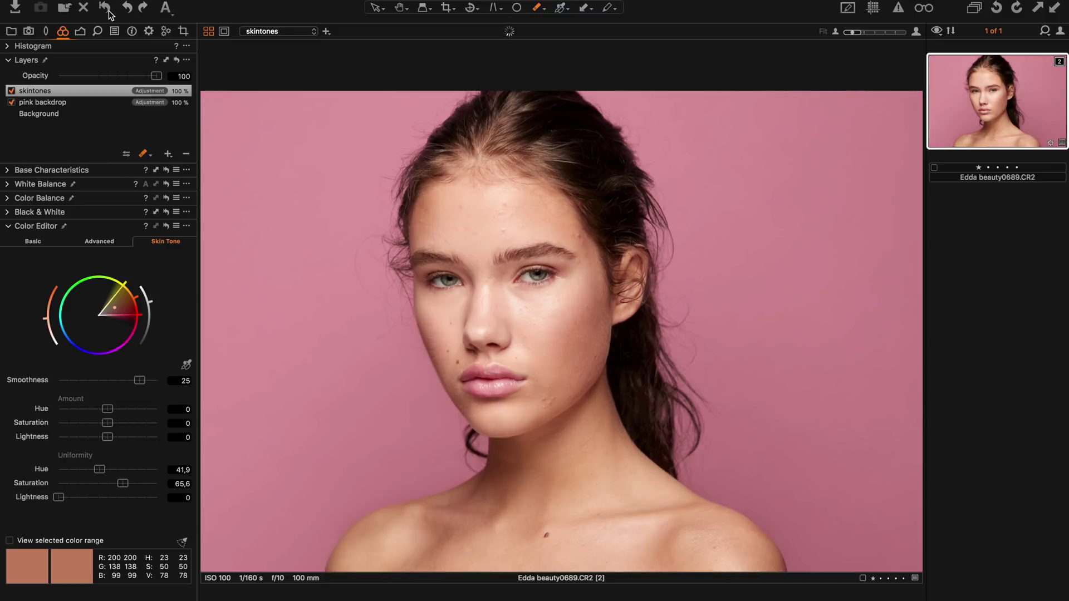
# Clone the adjusted portrait variant.
pyautogui.rightClick(955, 75)
pyautogui.click(897, 540)
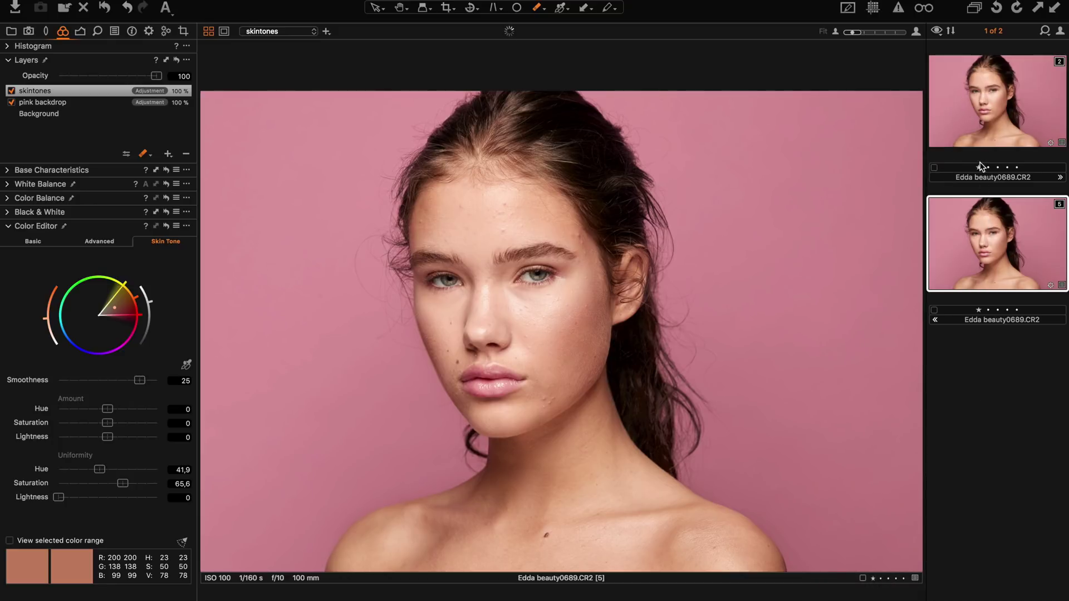
# Examine the file format and settings of the Edit With recipe for the original variant, and leave it without exporting.
pyautogui.click(980, 130)
pyautogui.rightClick(980, 131)
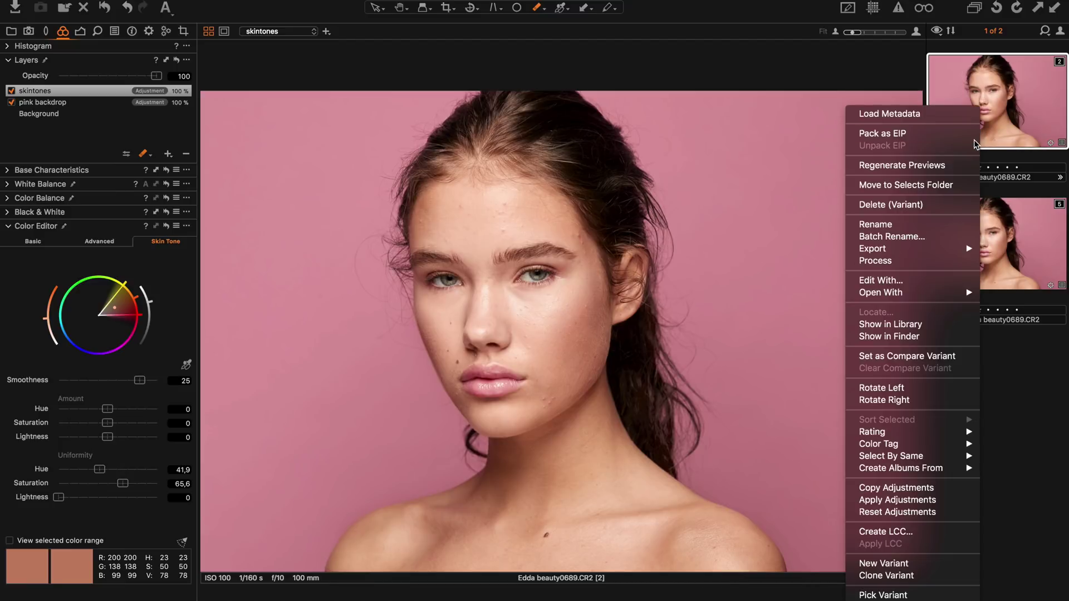
pyautogui.click(863, 284)
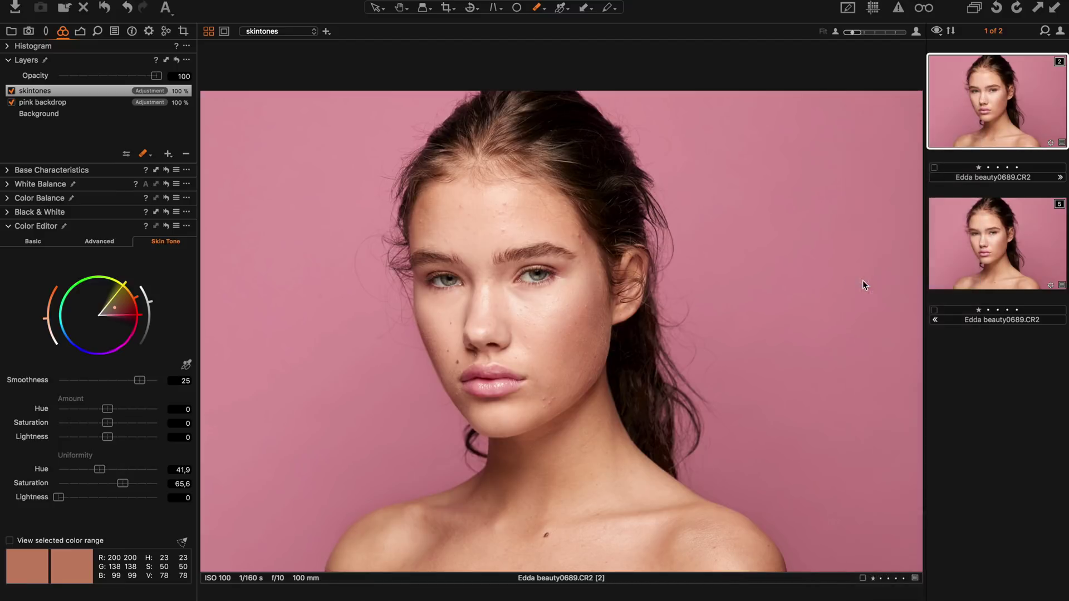
pyautogui.click(472, 65)
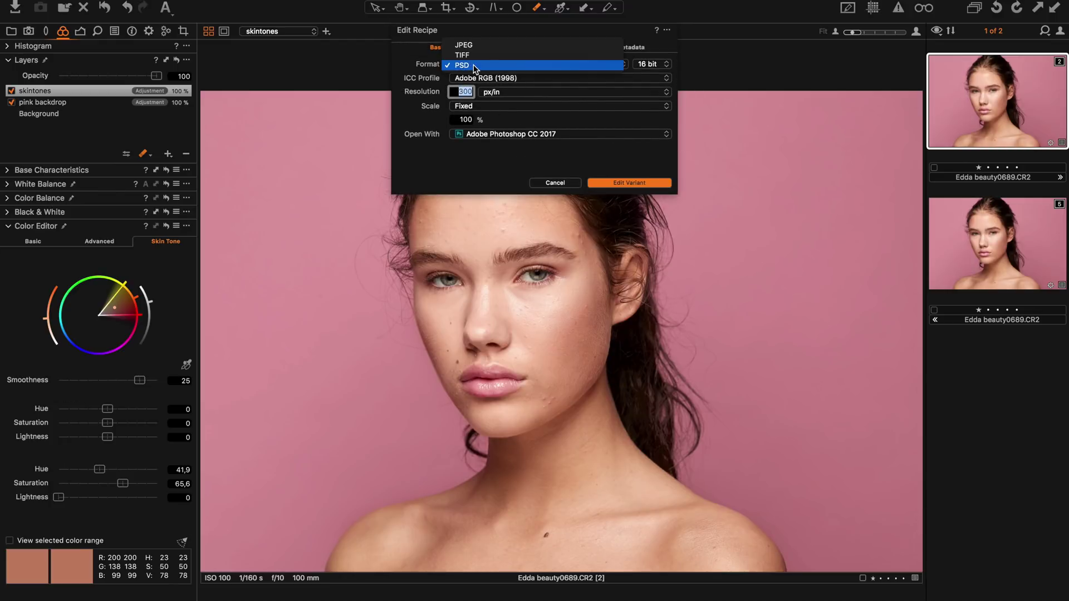
pyautogui.click(473, 65)
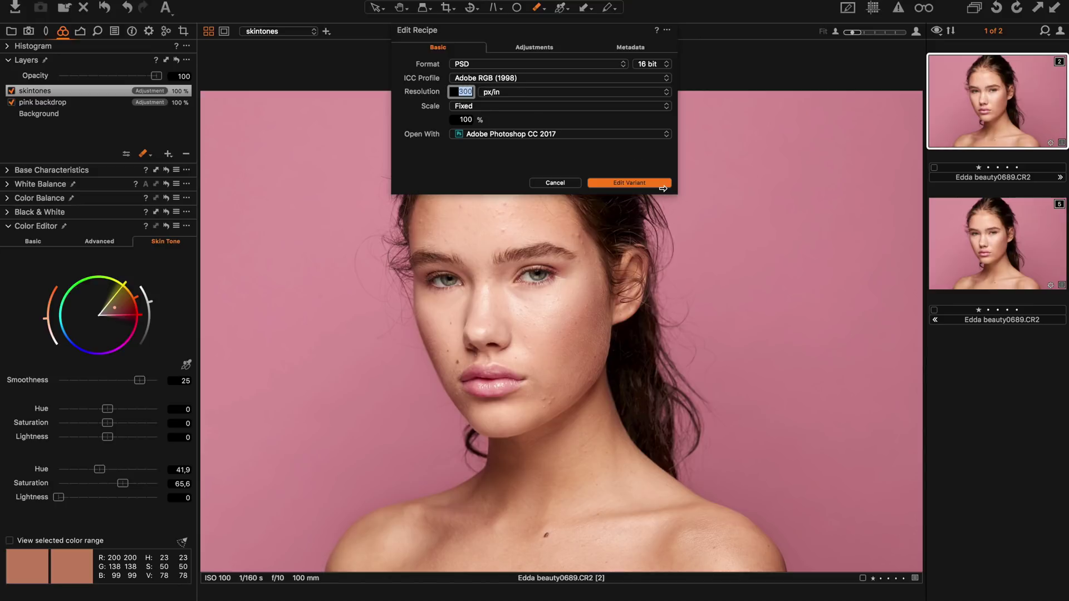
pyautogui.click(557, 183)
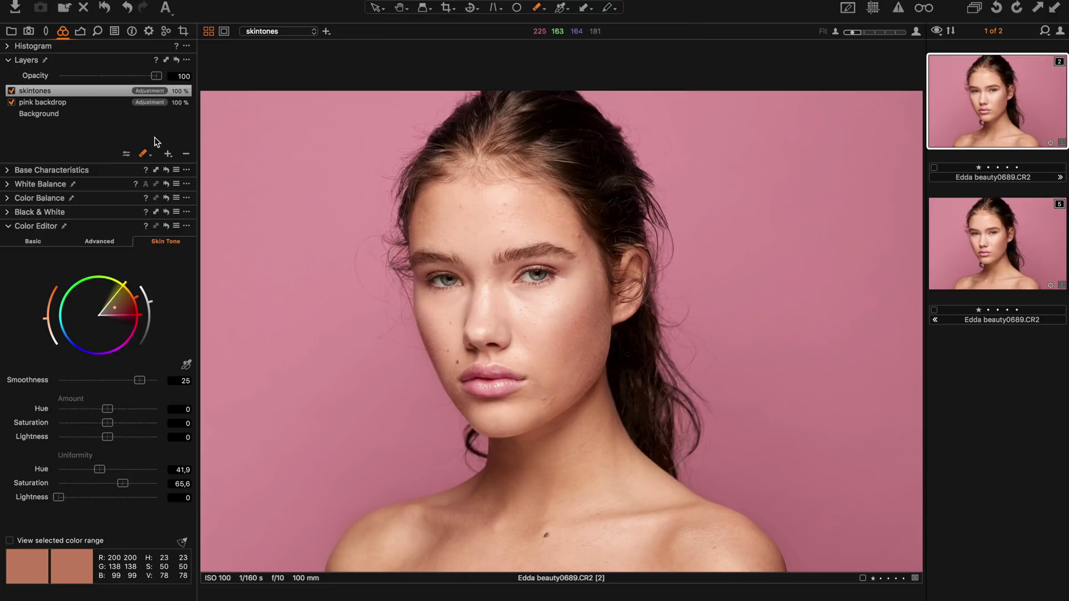
# Add two-star images to the rating filter and select the retouched file Edda beauty0689.psd.
pyautogui.click(11, 32)
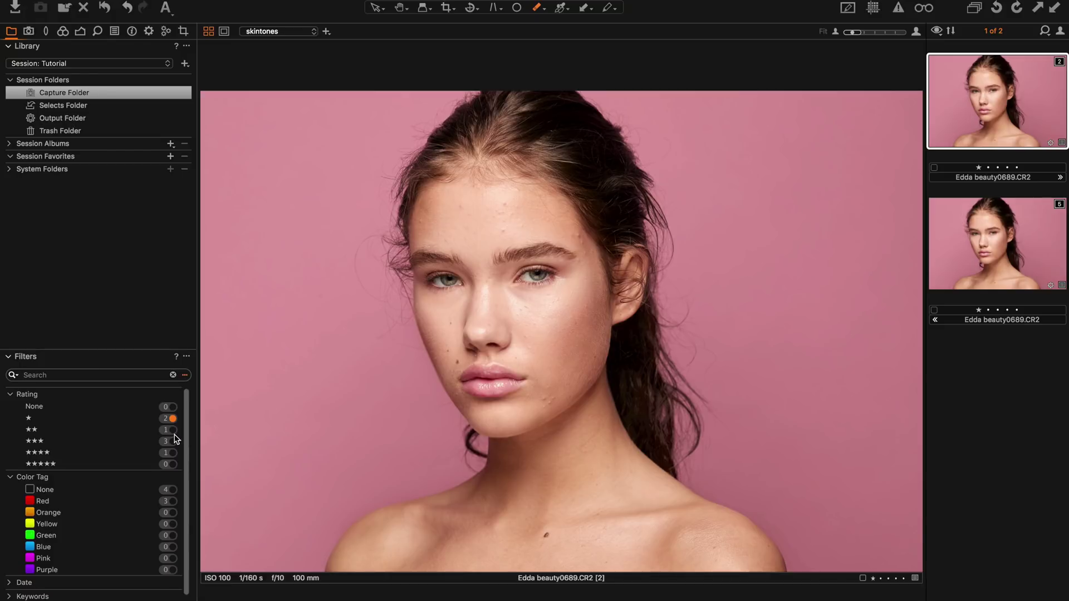
pyautogui.click(173, 430)
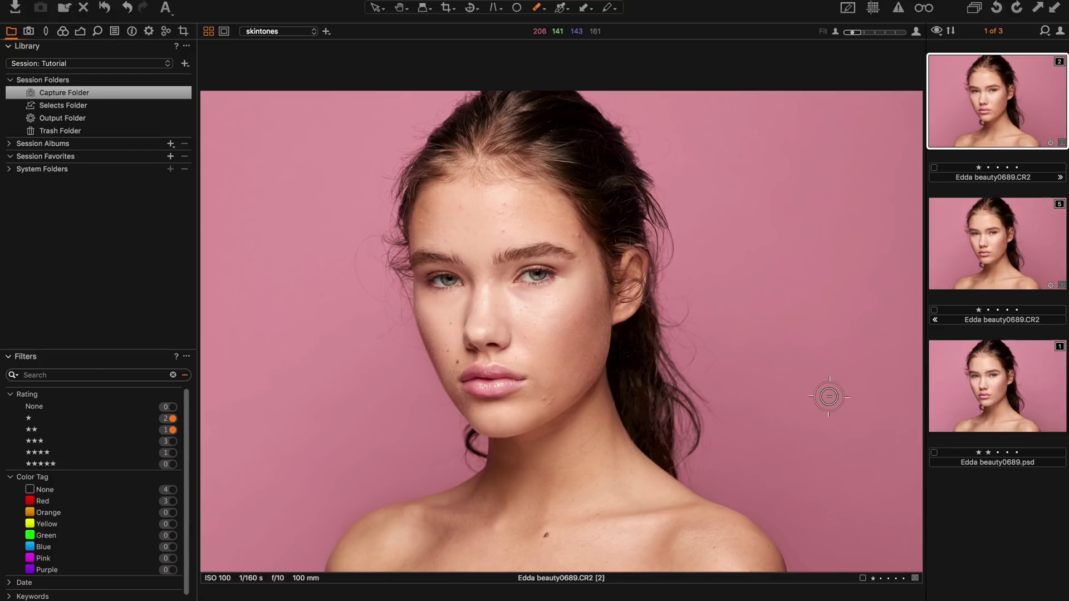
pyautogui.click(1001, 372)
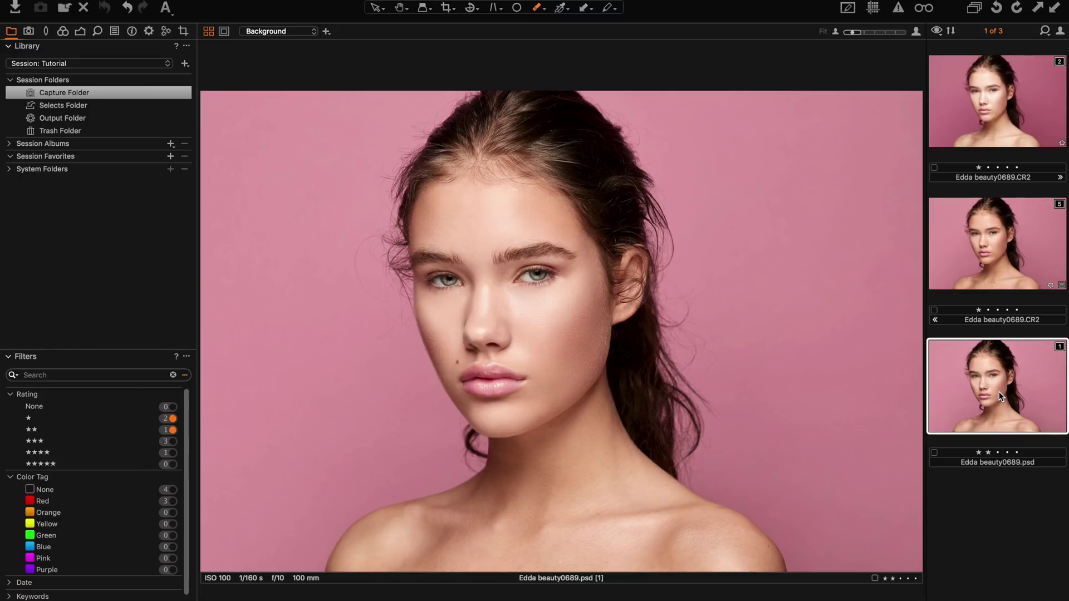
# Shape the Luma curve into a gentle S by raising the upper midtones and lowering the shadows slightly.
pyautogui.click(81, 31)
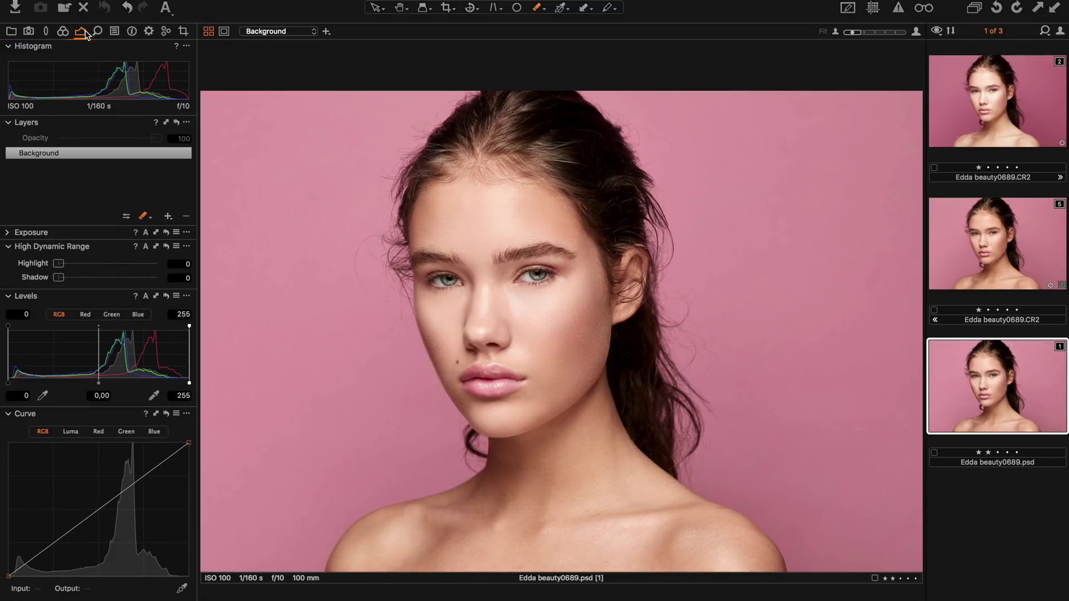
pyautogui.click(71, 432)
pyautogui.moveTo(127, 490); pyautogui.dragTo(121, 490)
pyautogui.moveTo(64, 532); pyautogui.dragTo(65, 537)
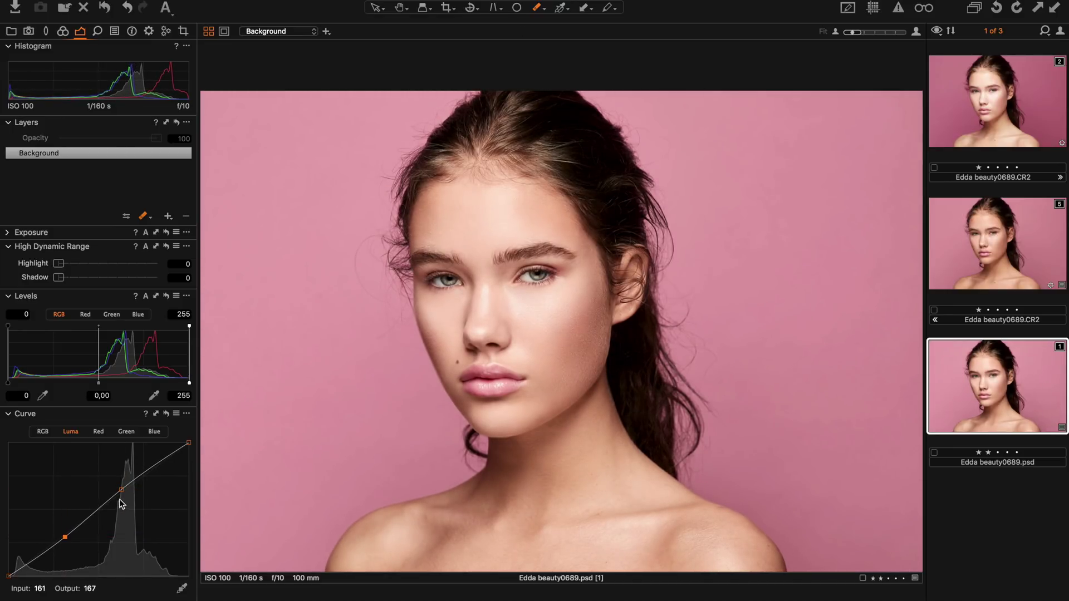
# Lower the RGB curve's midtones with a point at input 133, output 116, and compare the image with the curve reset.
pyautogui.click(42, 432)
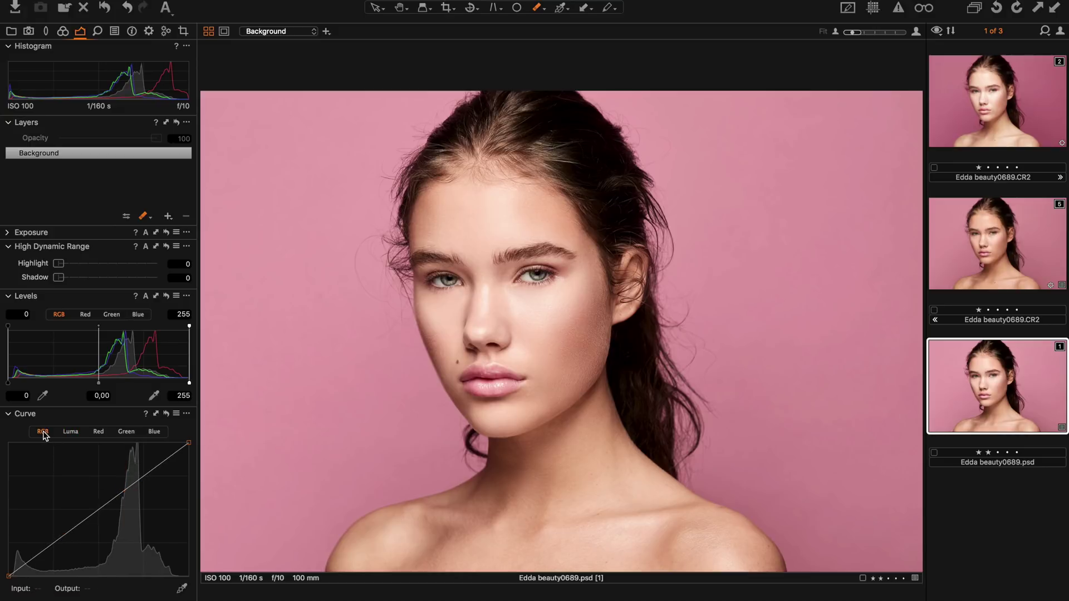
pyautogui.click(102, 510)
pyautogui.moveTo(102, 510); pyautogui.dragTo(103, 516)
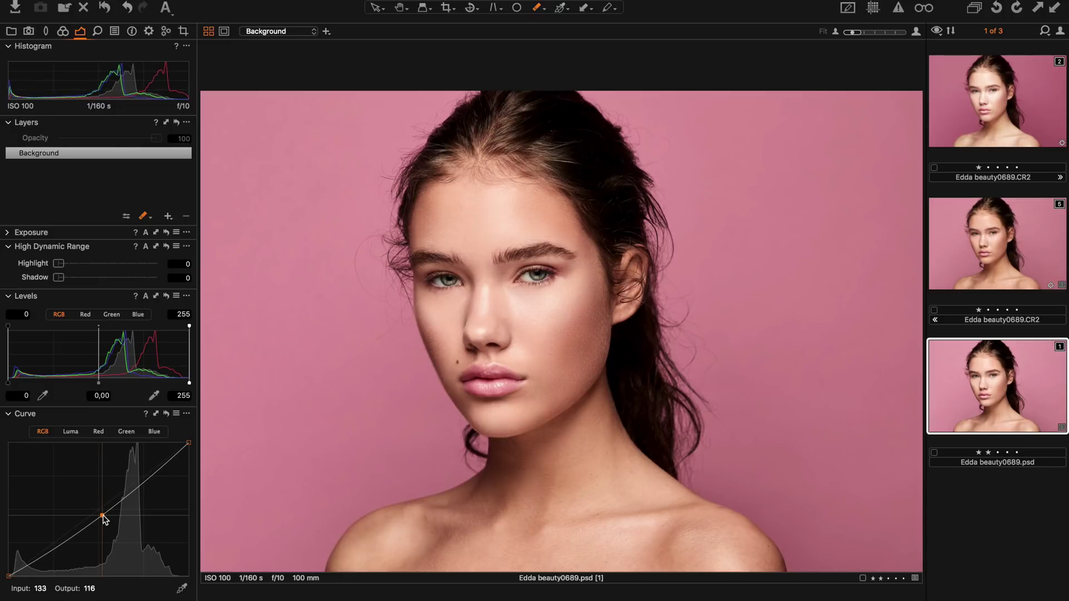
pyautogui.click(166, 413)
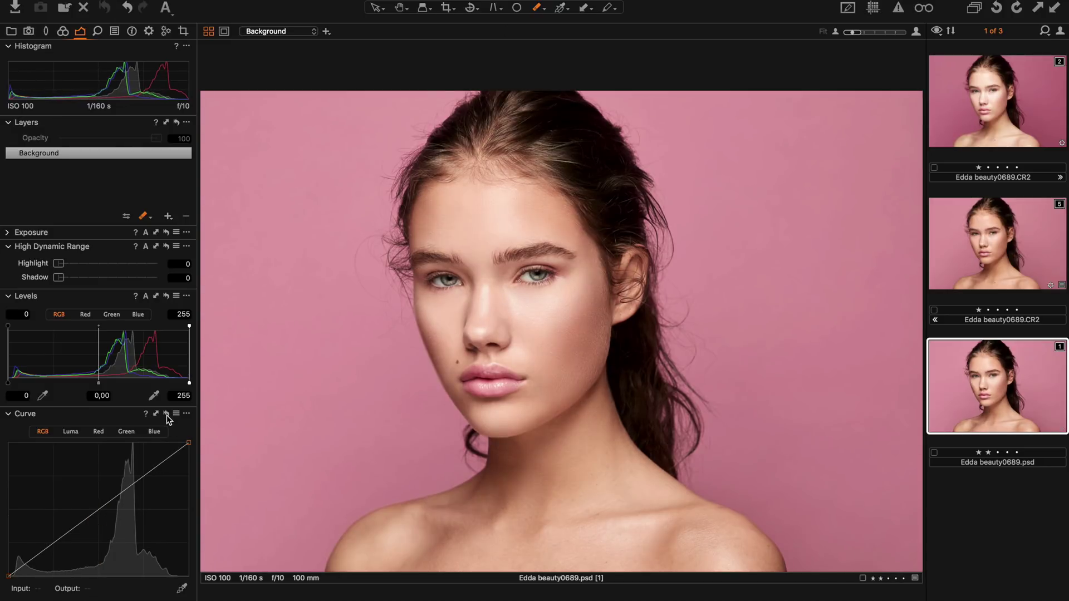
pyautogui.click(166, 415)
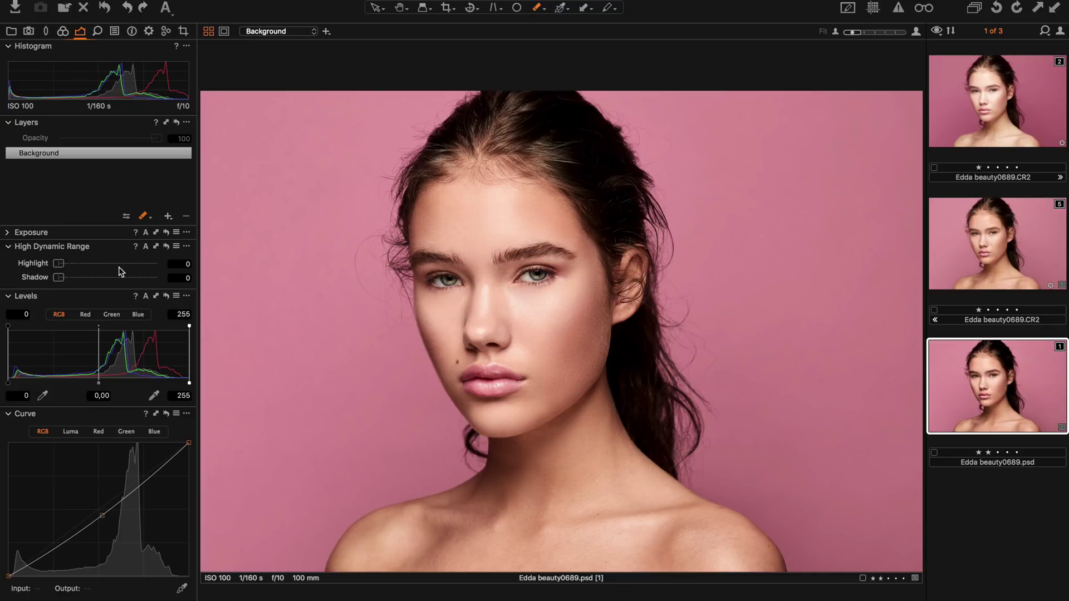
# Tint the shadows slightly blue in Color Balance.
pyautogui.click(64, 32)
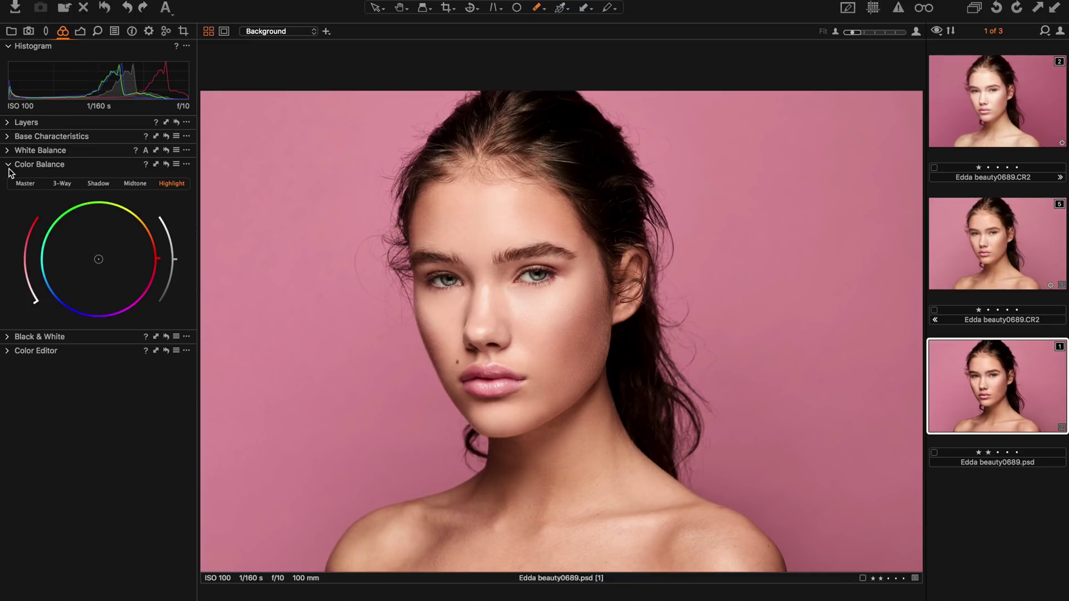
pyautogui.click(100, 185)
pyautogui.click(135, 188)
pyautogui.click(94, 186)
pyautogui.click(89, 270)
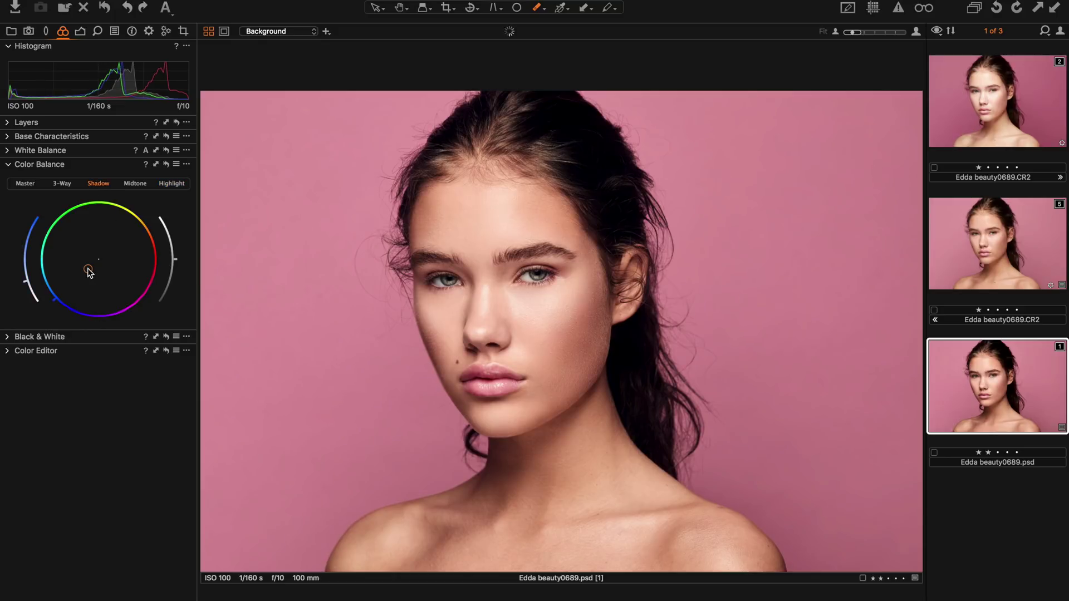
pyautogui.moveTo(85, 269); pyautogui.dragTo(87, 267)
# Warm the highlights towards yellow-orange in Color Balance and strengthen the blue tint in the shadows a little.
pyautogui.click(169, 183)
pyautogui.moveTo(133, 236)
pyautogui.mouseDown()
pyautogui.moveTo(156, 248)
pyautogui.moveTo(151, 258)
pyautogui.moveTo(105, 254)
pyautogui.mouseUp()
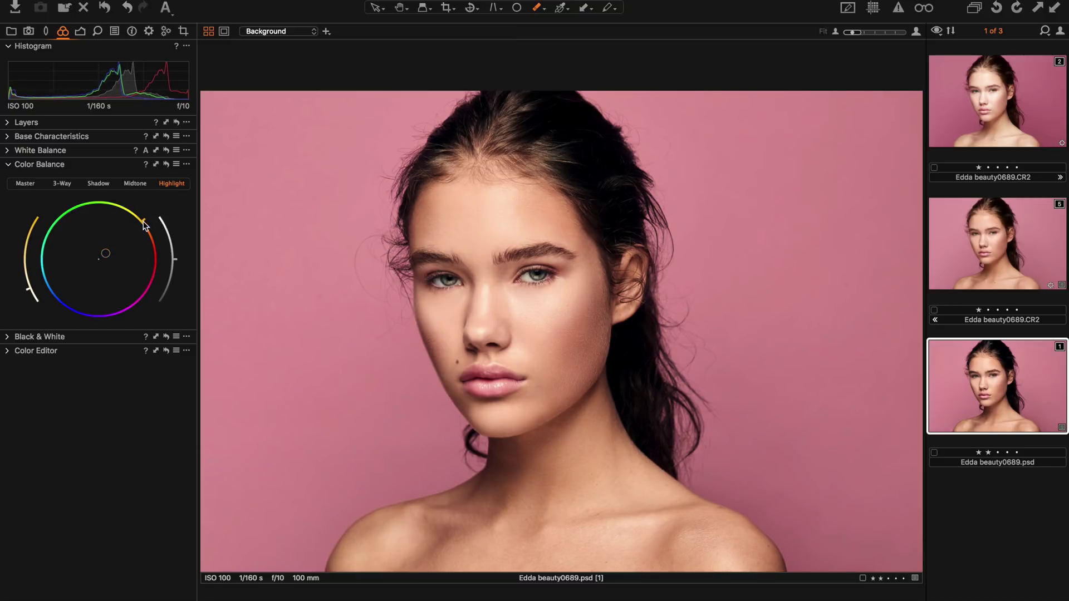
pyautogui.moveTo(28, 290); pyautogui.dragTo(31, 294)
pyautogui.press('super+z')
pyautogui.click(98, 183)
pyautogui.moveTo(29, 286); pyautogui.dragTo(25, 278)
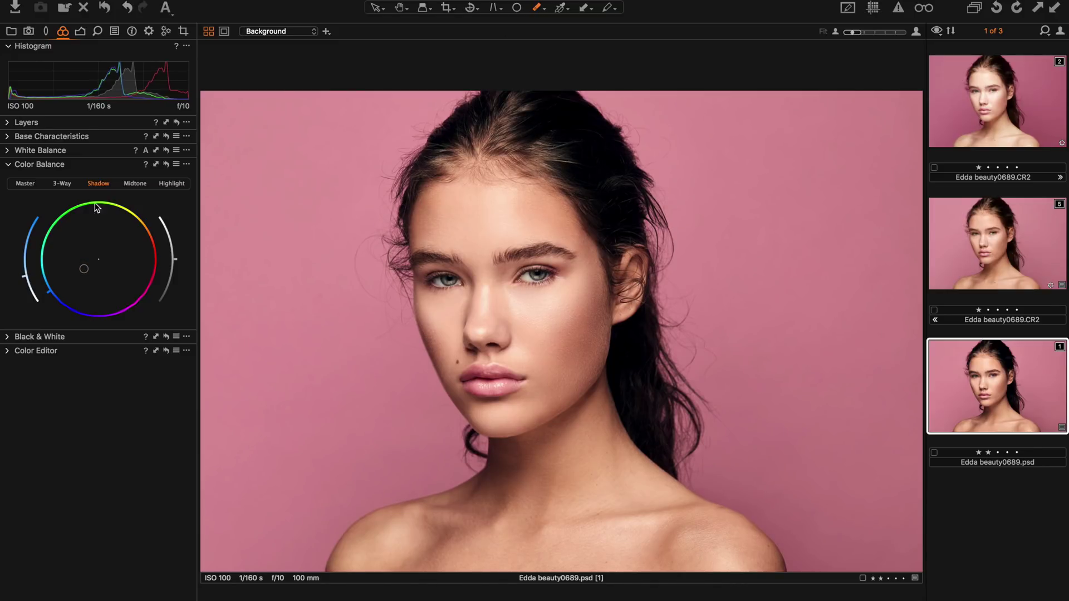
pyautogui.click(8, 165)
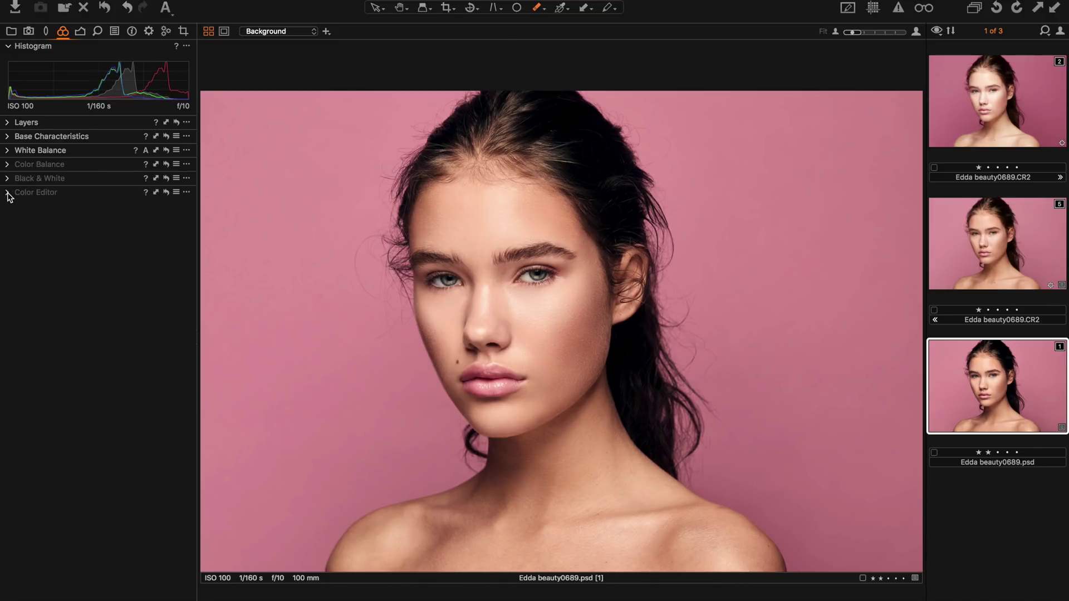
# Sample the lower lip colour in the advanced Color Editor and widen its hue range towards yellow and magenta.
pyautogui.click(8, 193)
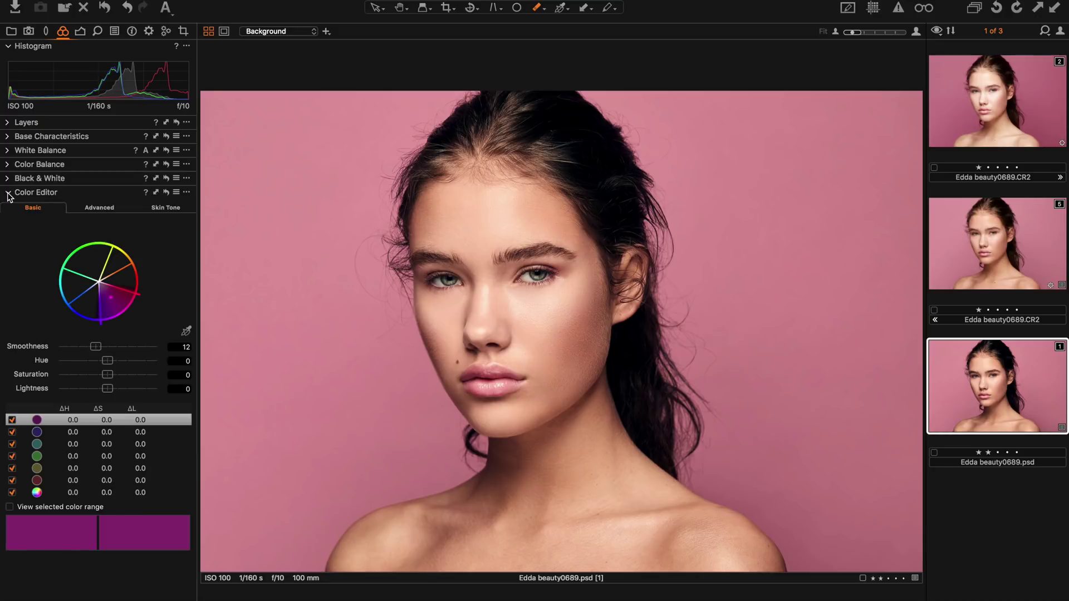
pyautogui.click(105, 211)
pyautogui.click(186, 331)
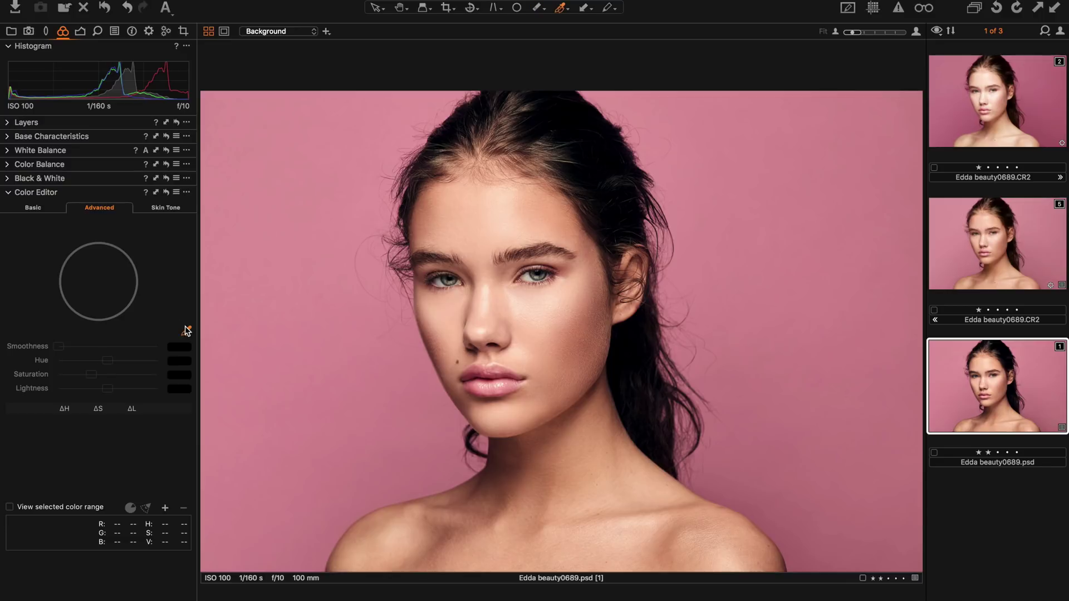
pyautogui.click(504, 383)
pyautogui.moveTo(119, 280); pyautogui.dragTo(119, 245)
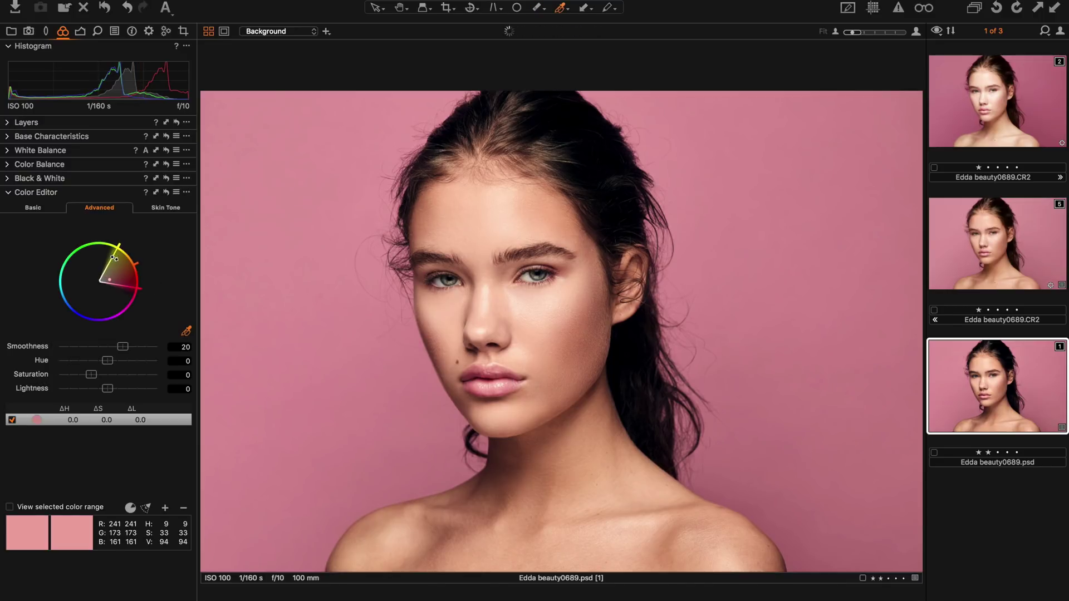
pyautogui.moveTo(130, 292); pyautogui.dragTo(128, 295)
# Set the sampled colour range to saturation -3.5 and lightness -9.8, comparing the image with and without the Color Editor adjustment.
pyautogui.moveTo(113, 391); pyautogui.dragTo(92, 379)
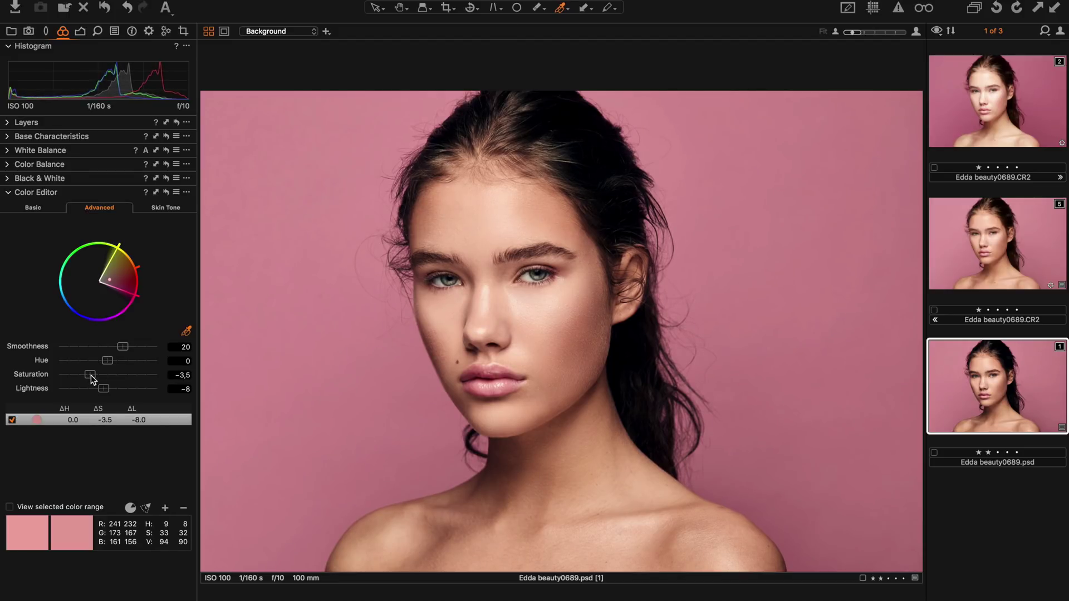
pyautogui.click(166, 192)
pyautogui.press('super+z')
pyautogui.moveTo(111, 387); pyautogui.dragTo(104, 389)
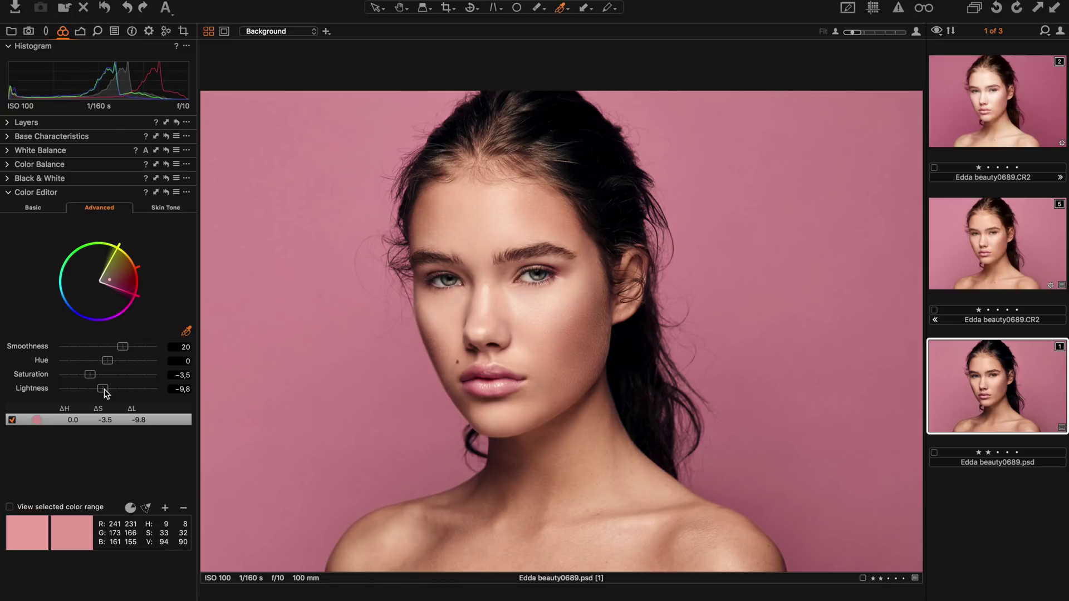
pyautogui.click(166, 192)
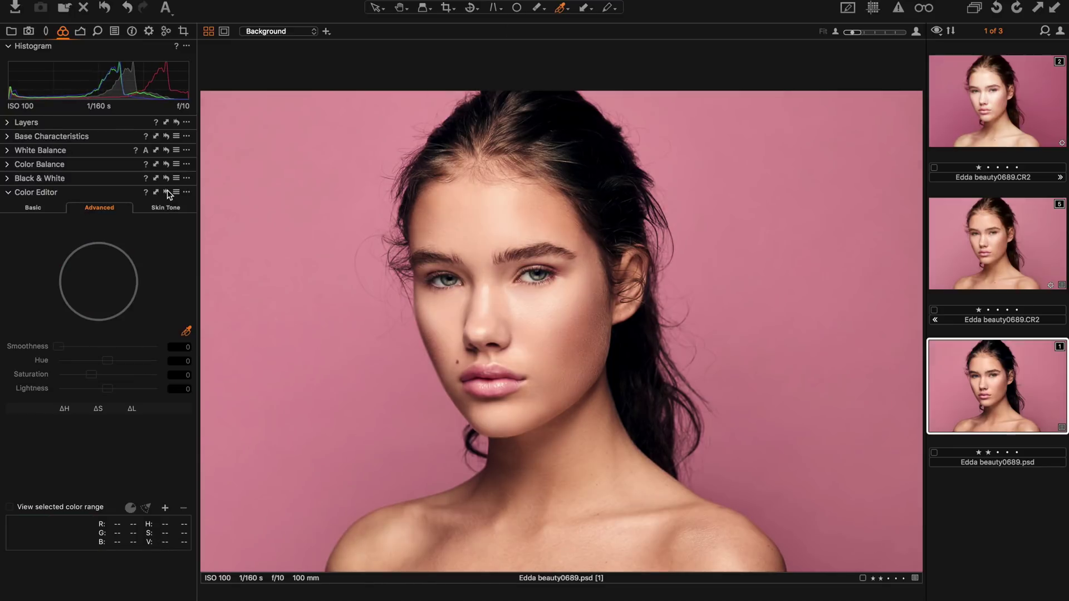
pyautogui.press('super+z')
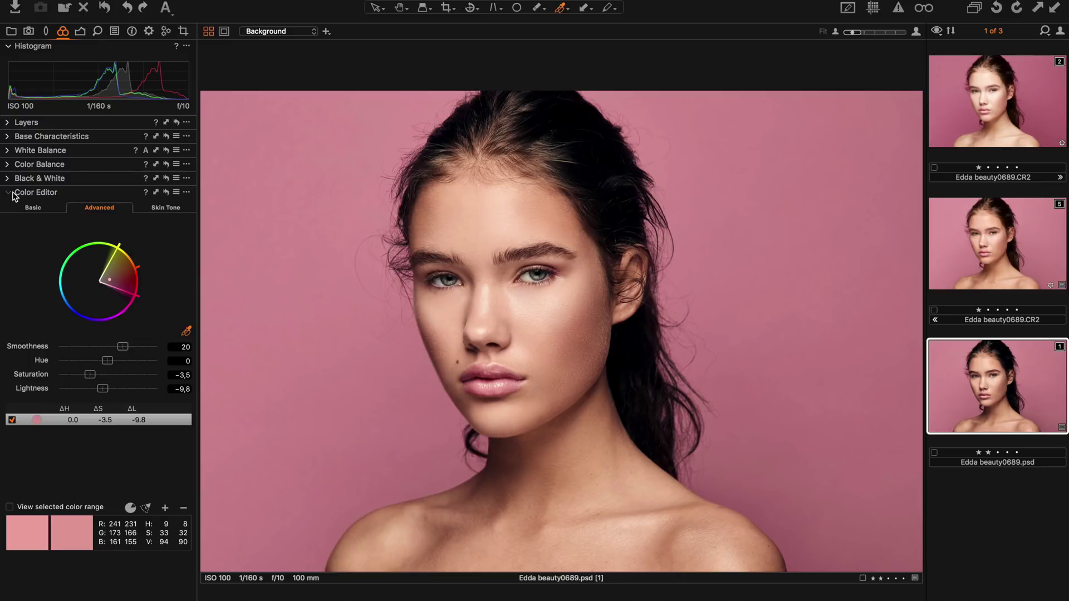
pyautogui.click(15, 196)
# Add Harsh Grain film grain to the retouched PSD with impact 22 and granularity 66, and inspect the grain on the face up close.
pyautogui.press('h')
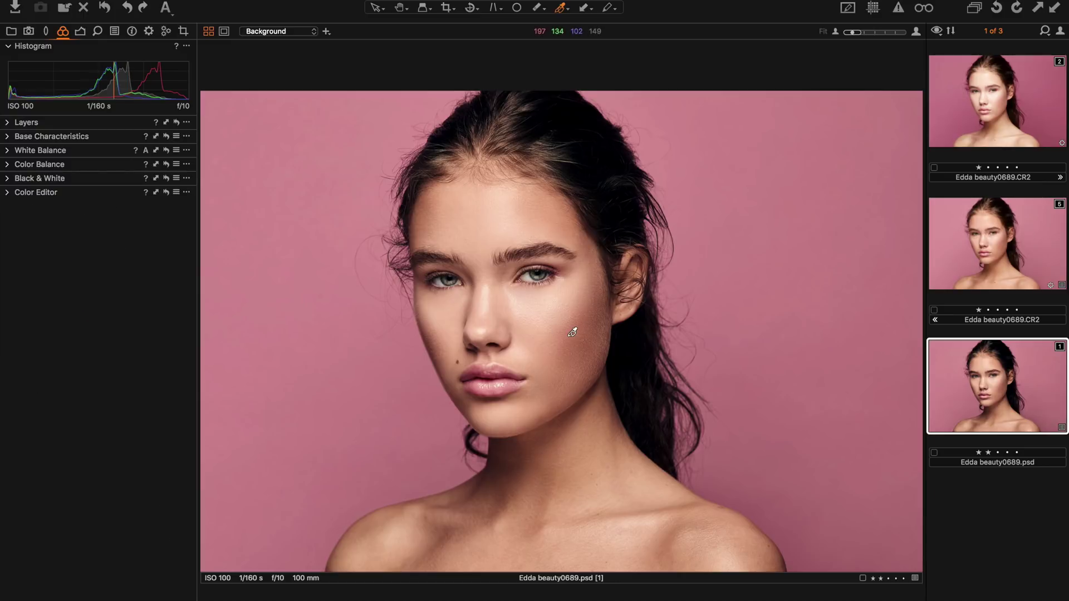
pyautogui.click(99, 31)
pyautogui.scroll(3, 393, 424)
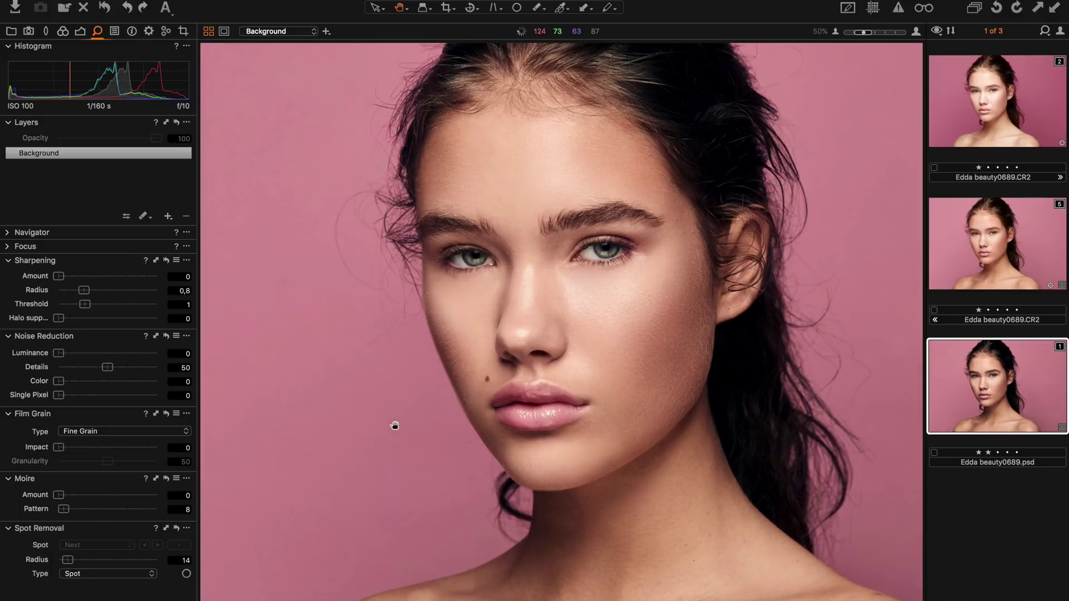
pyautogui.scroll(-2, 563, 372)
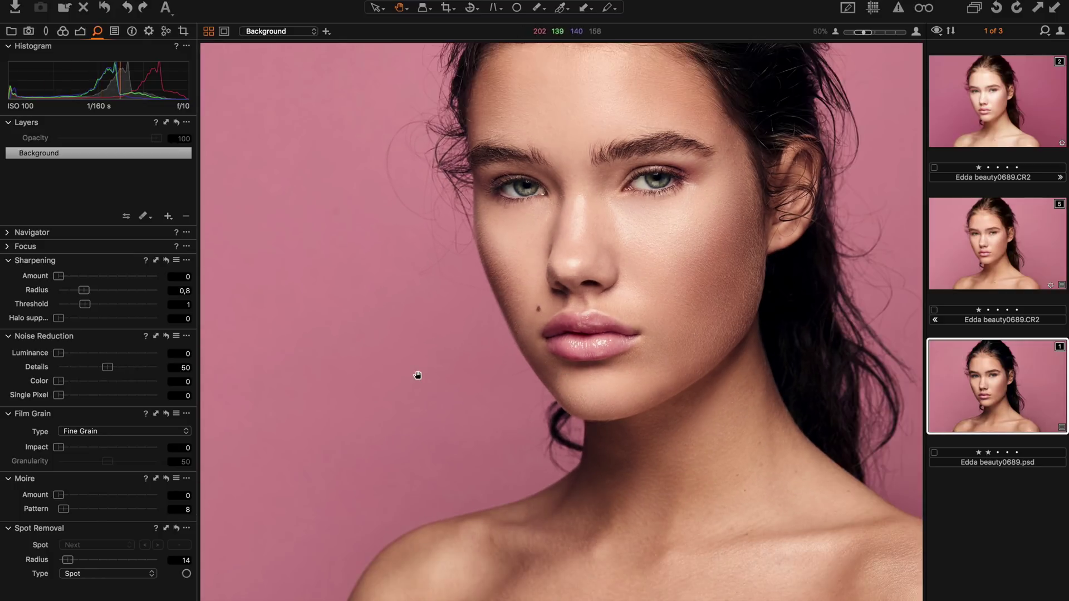
pyautogui.click(79, 431)
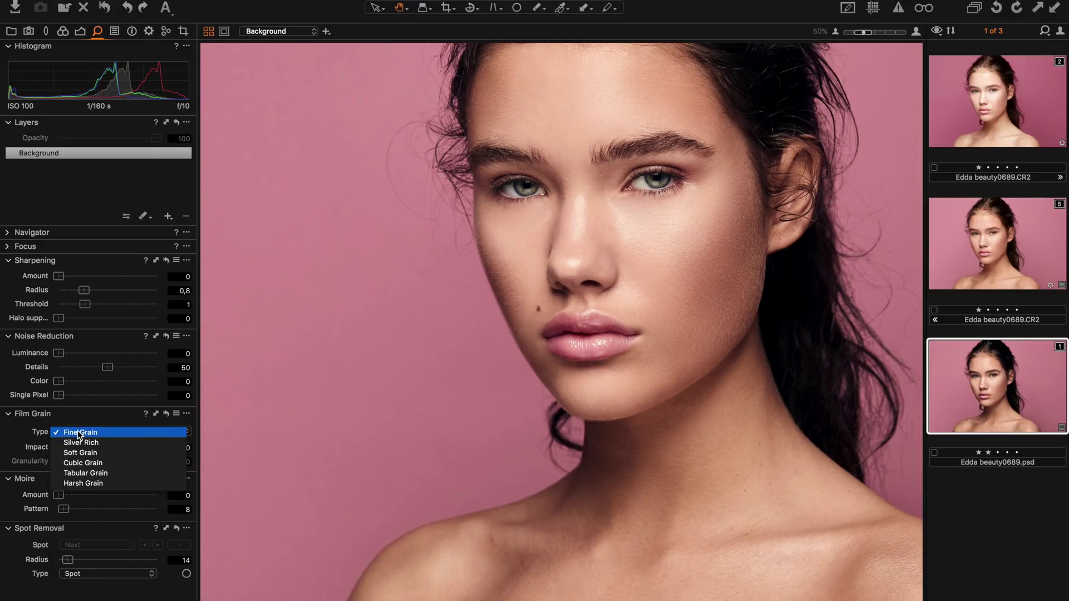
pyautogui.click(96, 483)
pyautogui.moveTo(108, 461); pyautogui.dragTo(123, 461)
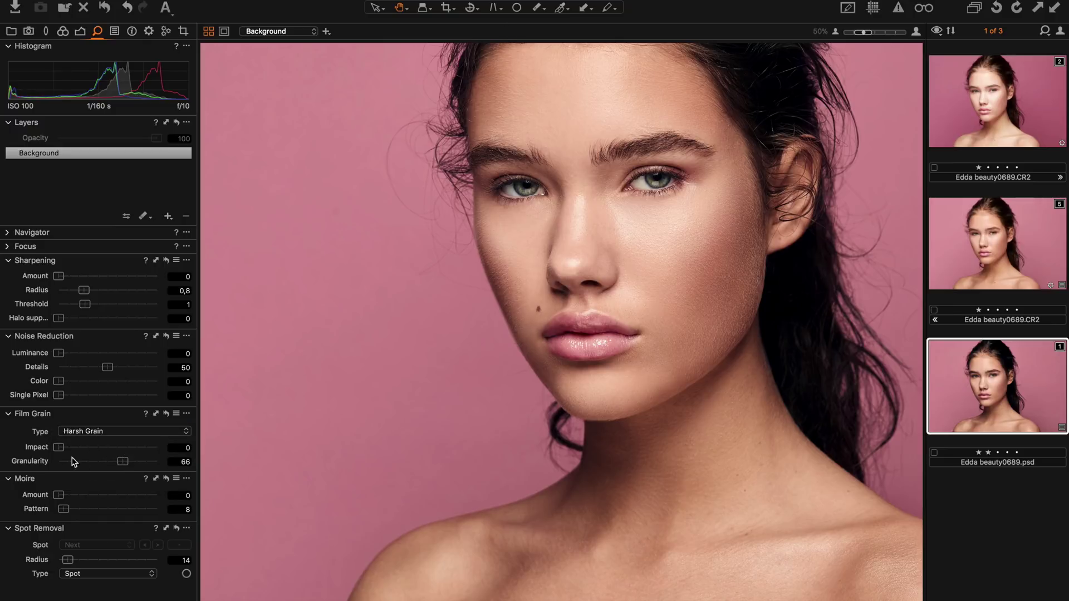
pyautogui.moveTo(61, 451); pyautogui.dragTo(83, 453)
pyautogui.moveTo(551, 343); pyautogui.dragTo(604, 343)
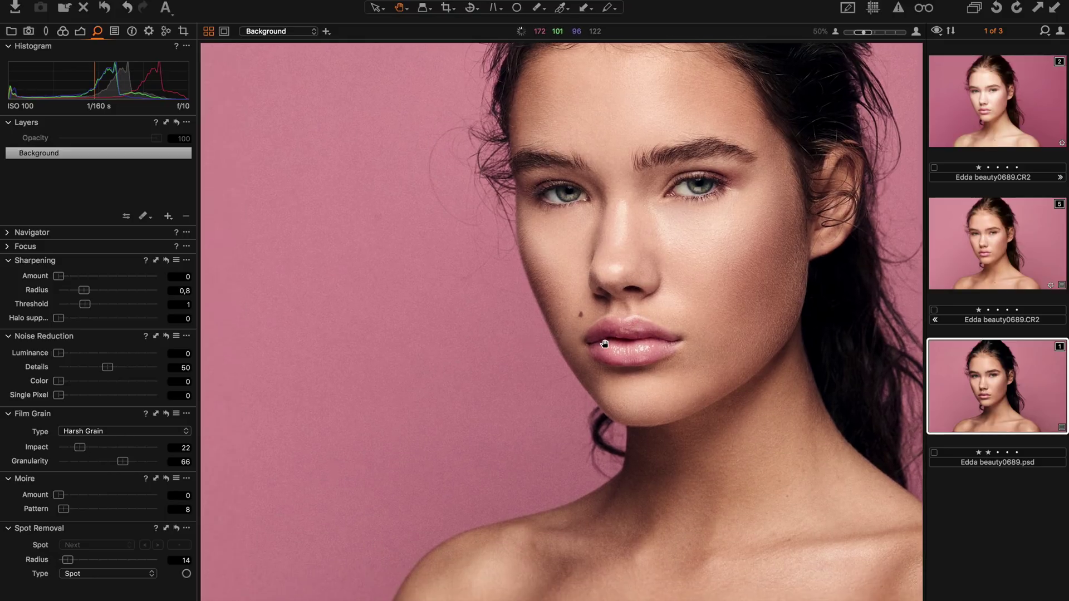
pyautogui.press('super+0')
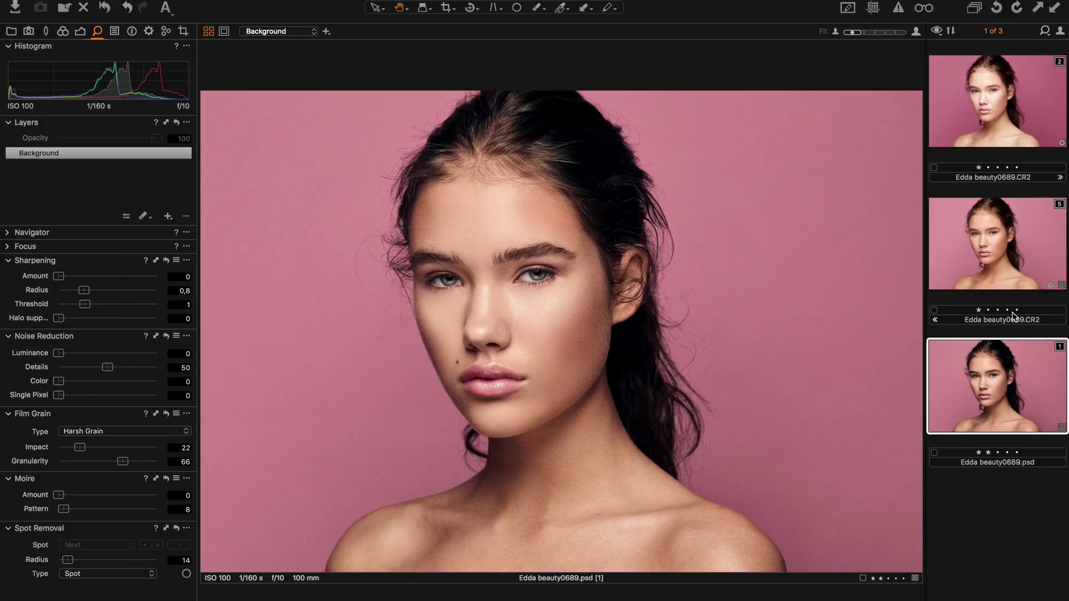
# Compare the original CR2, the colour-evened CR2 variant and the graded PSD, finishing on the PSD.
pyautogui.click(995, 105)
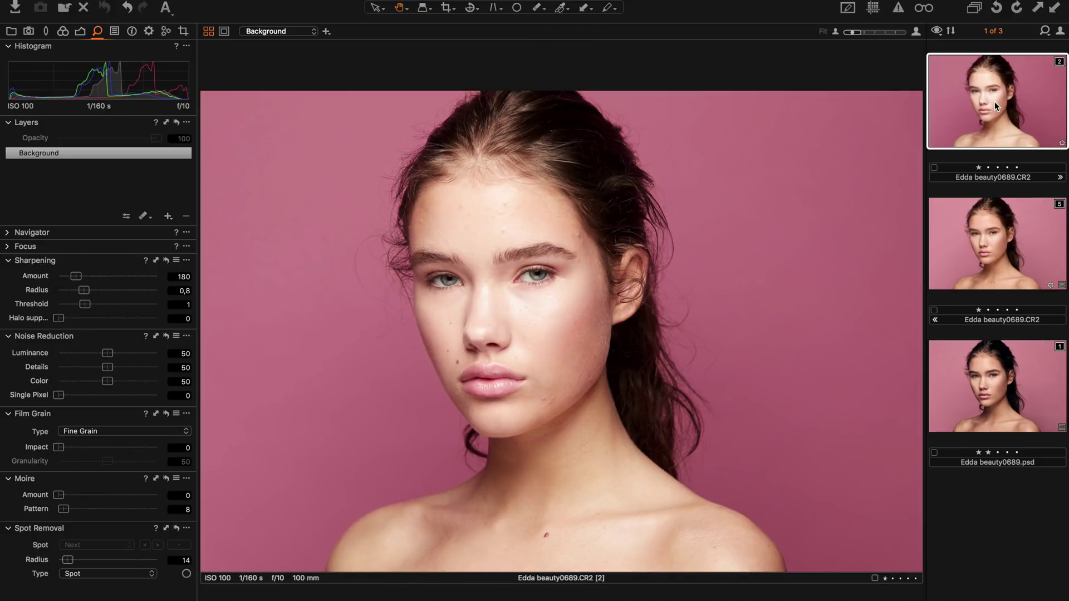
pyautogui.click(990, 221)
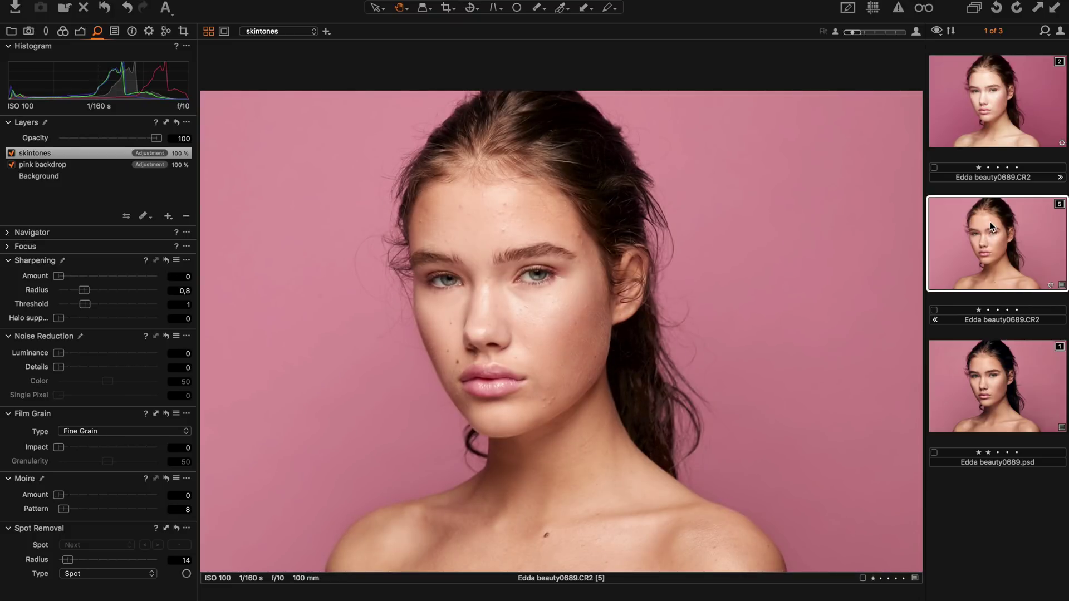
pyautogui.click(1005, 392)
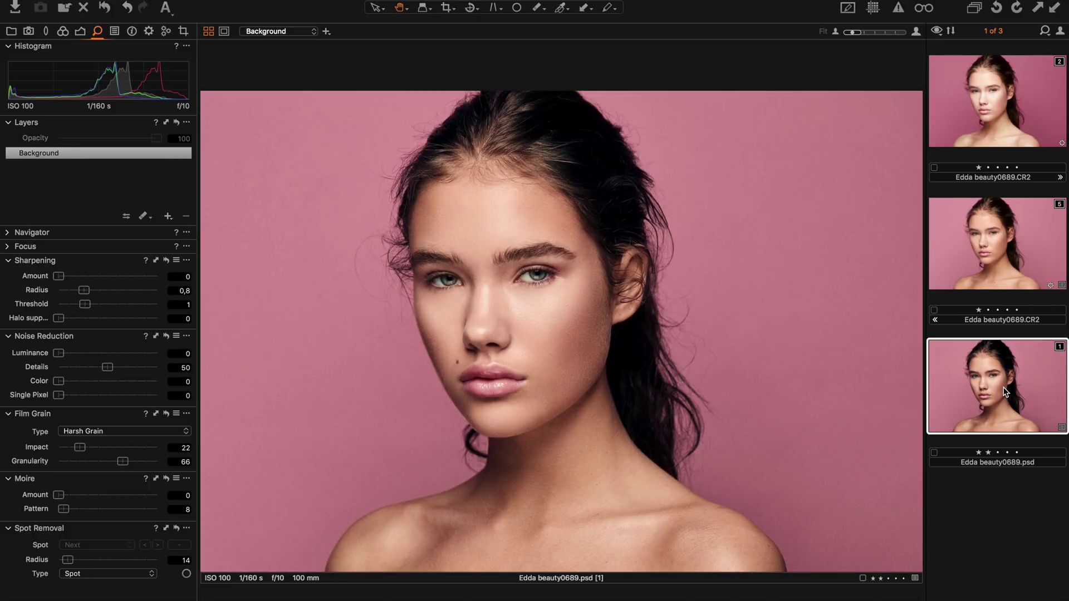
pyautogui.click(993, 111)
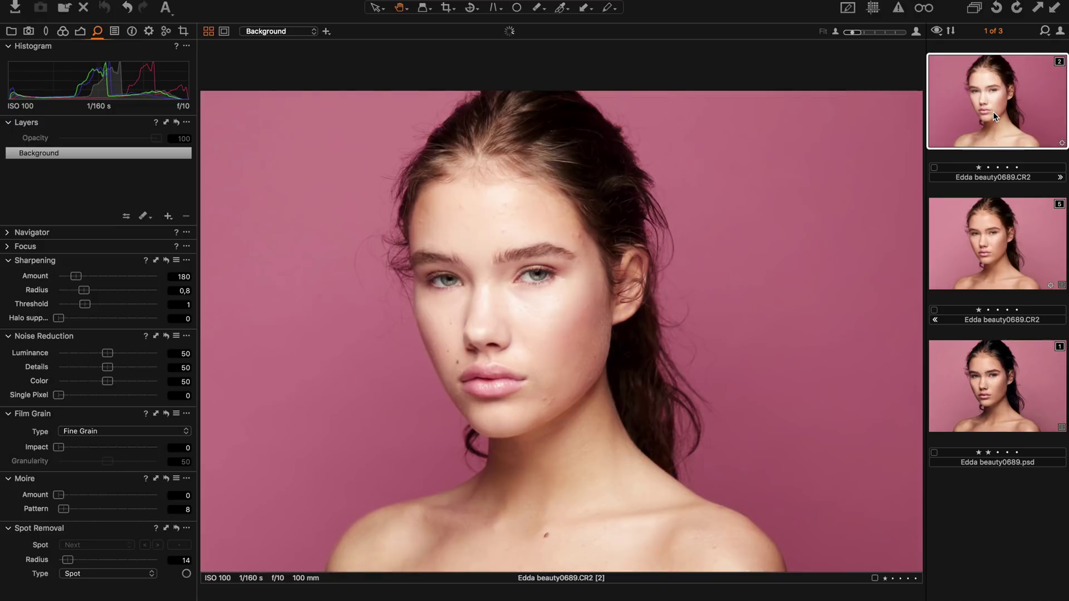
pyautogui.click(994, 393)
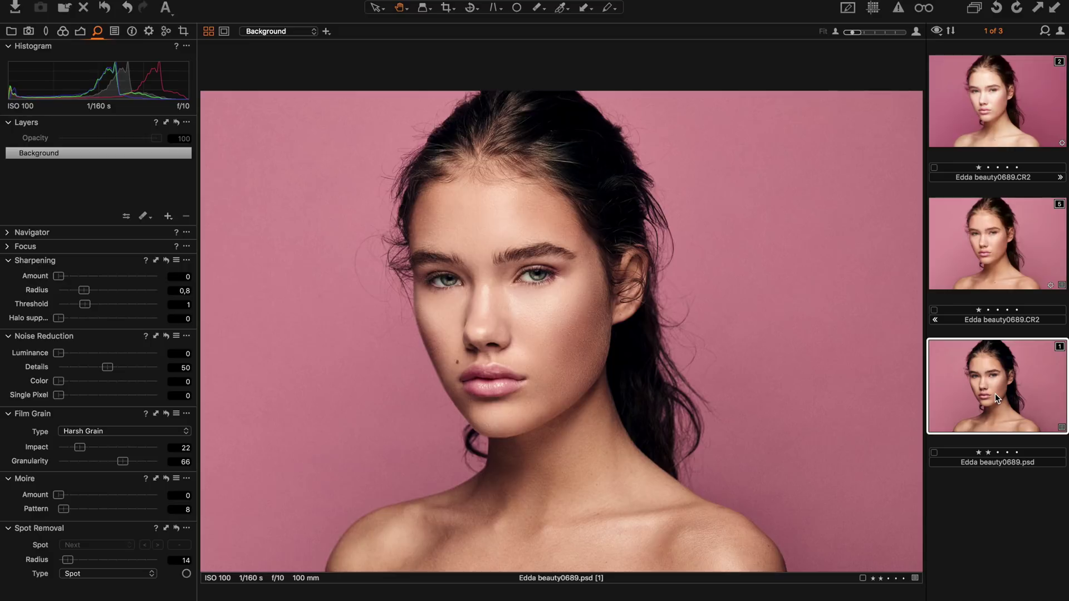